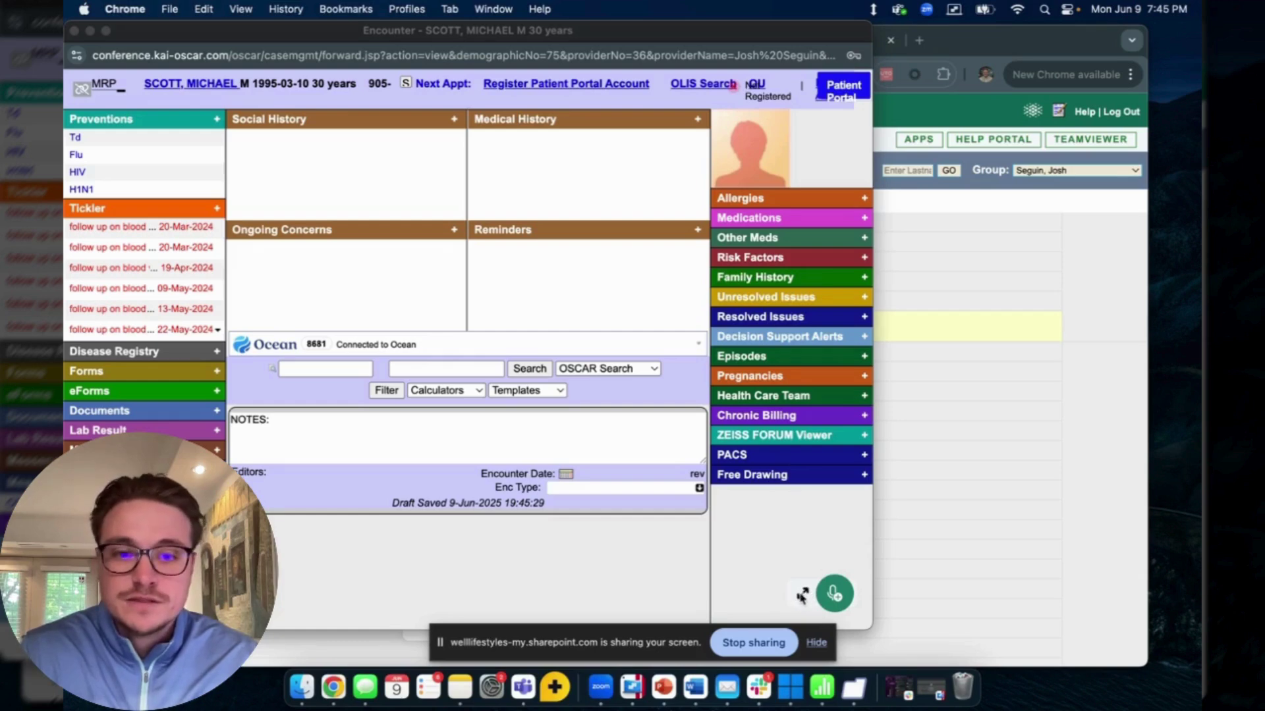
- Sign in to the Nexus AI scribe with the saved login, remembered for 12 hours
left_click(802, 595)
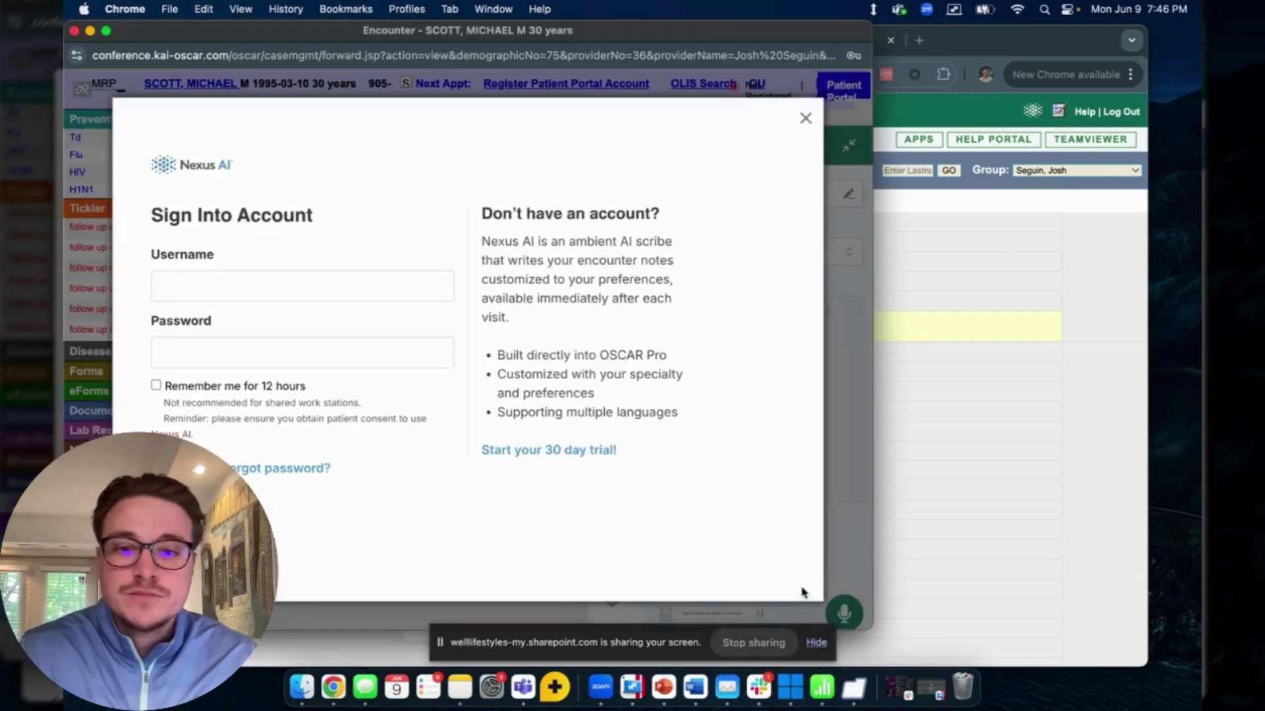
left_click(345, 287)
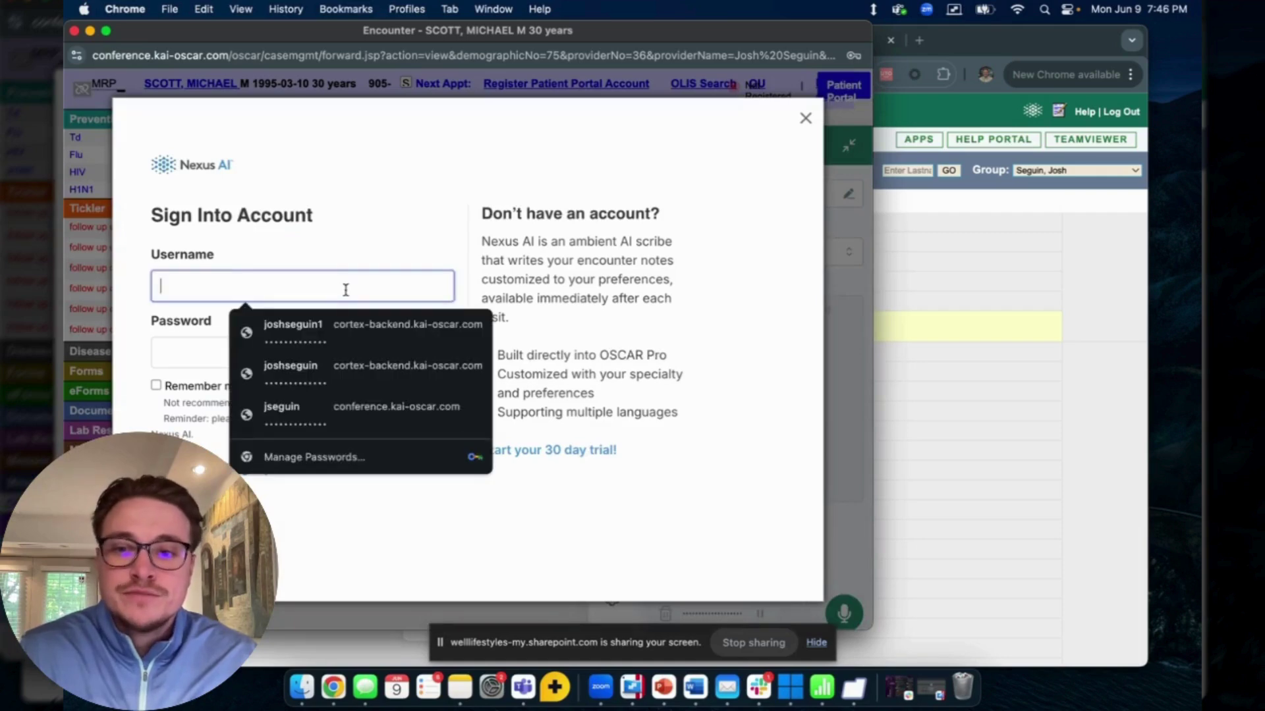
left_click(286, 329)
left_click(156, 386)
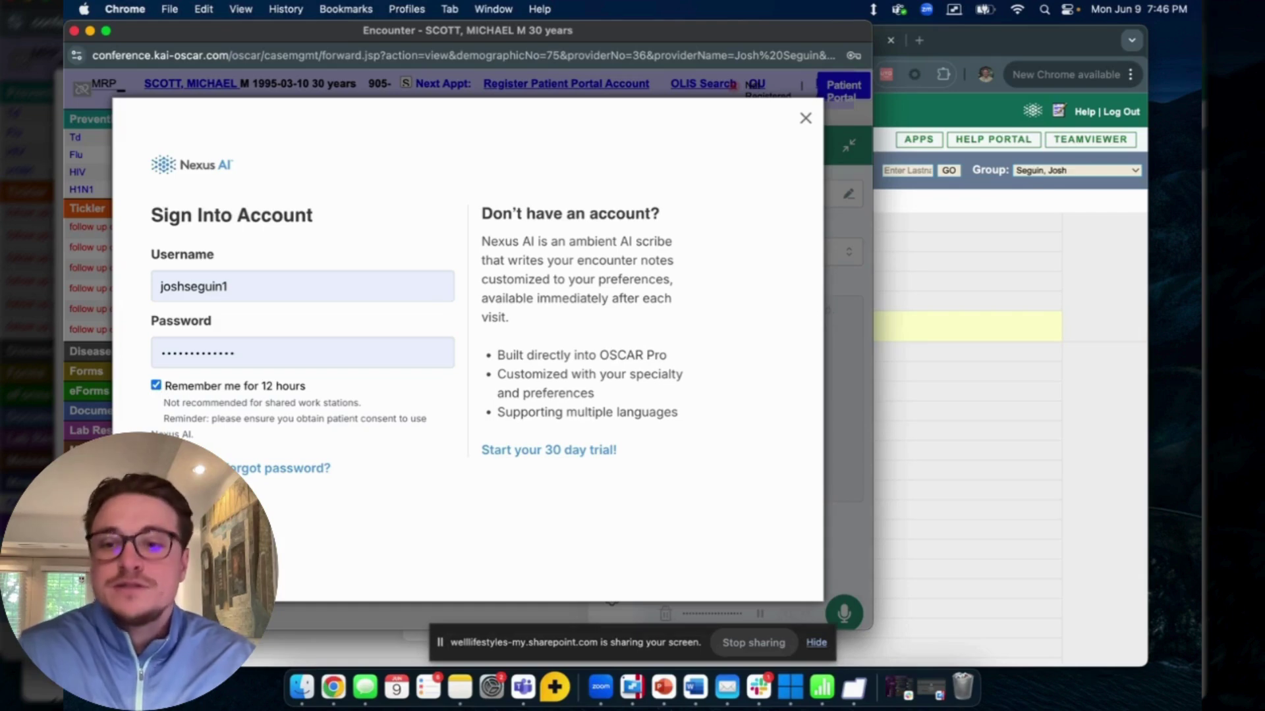
key("Return")
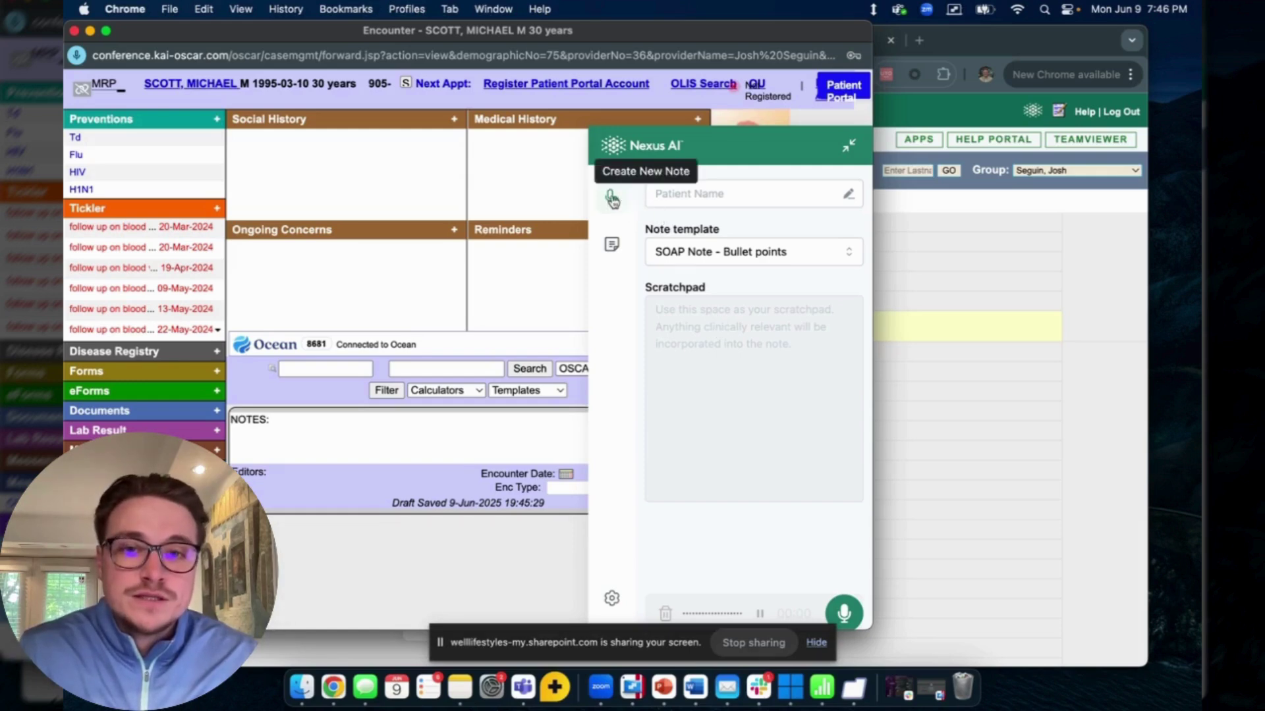
- Open the scribe's settings page from the Encounter History view
left_click(612, 253)
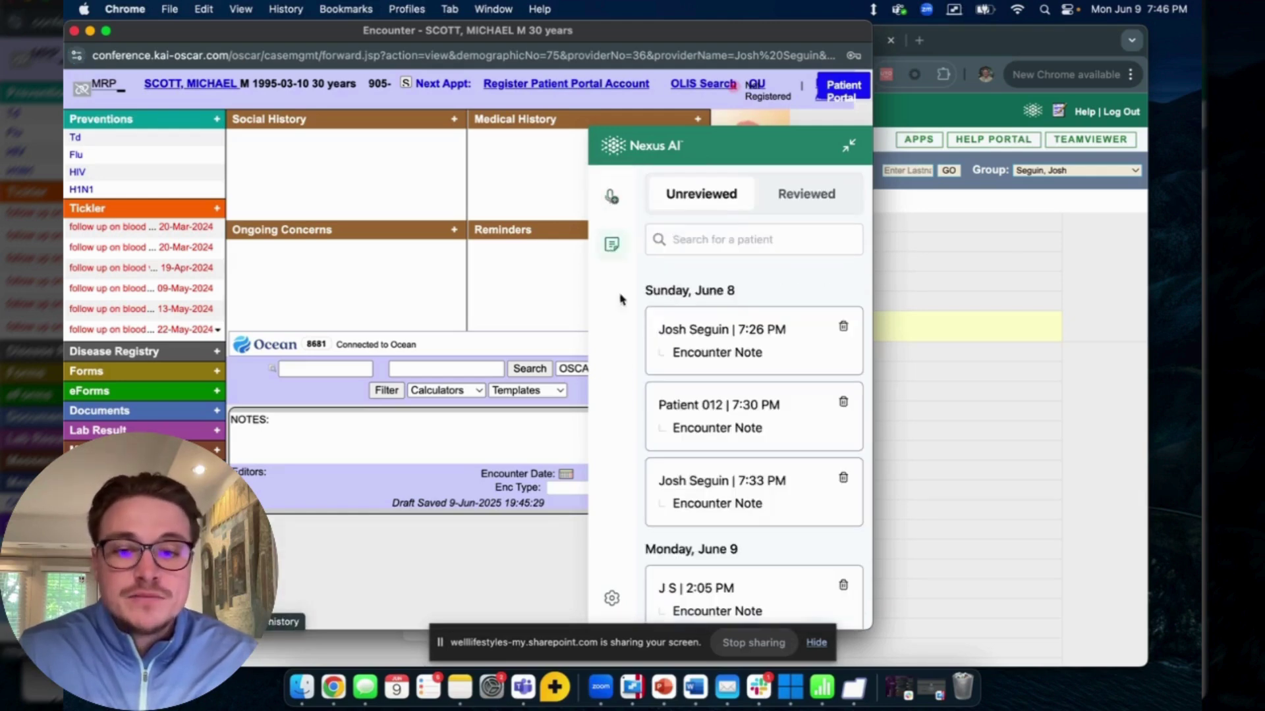
left_click(623, 594)
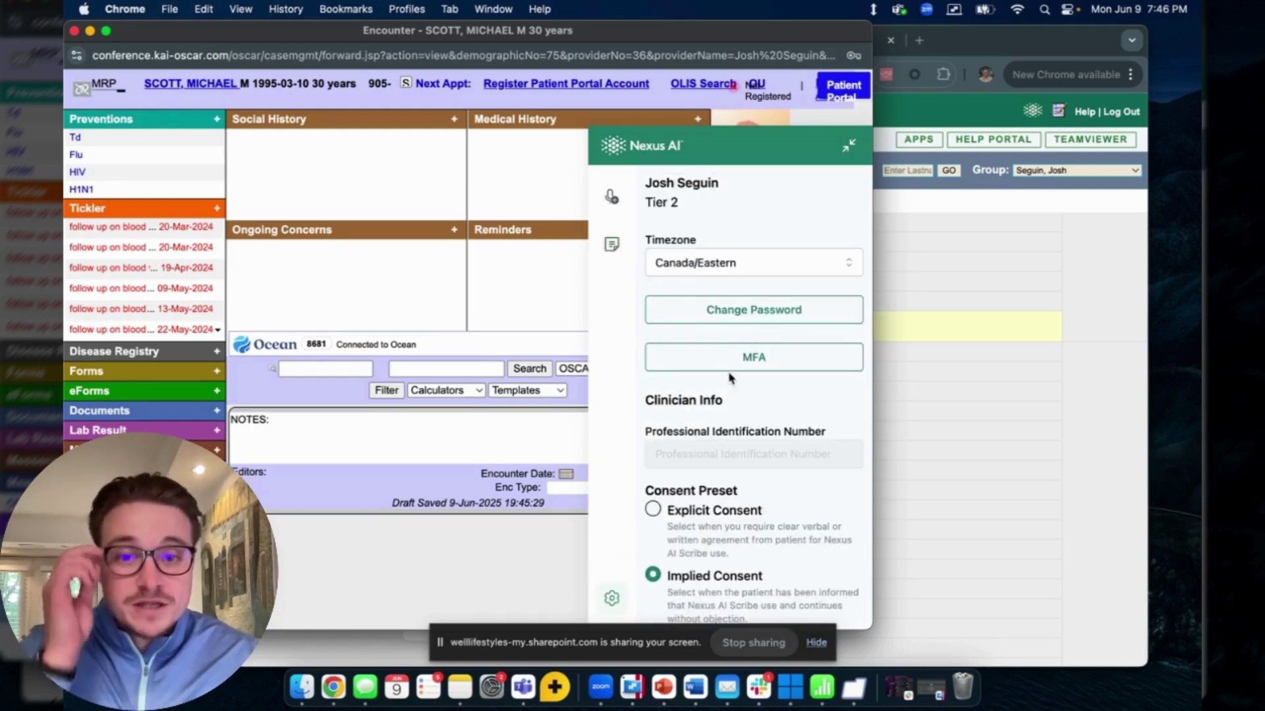
scroll(724, 382, "down", 4)
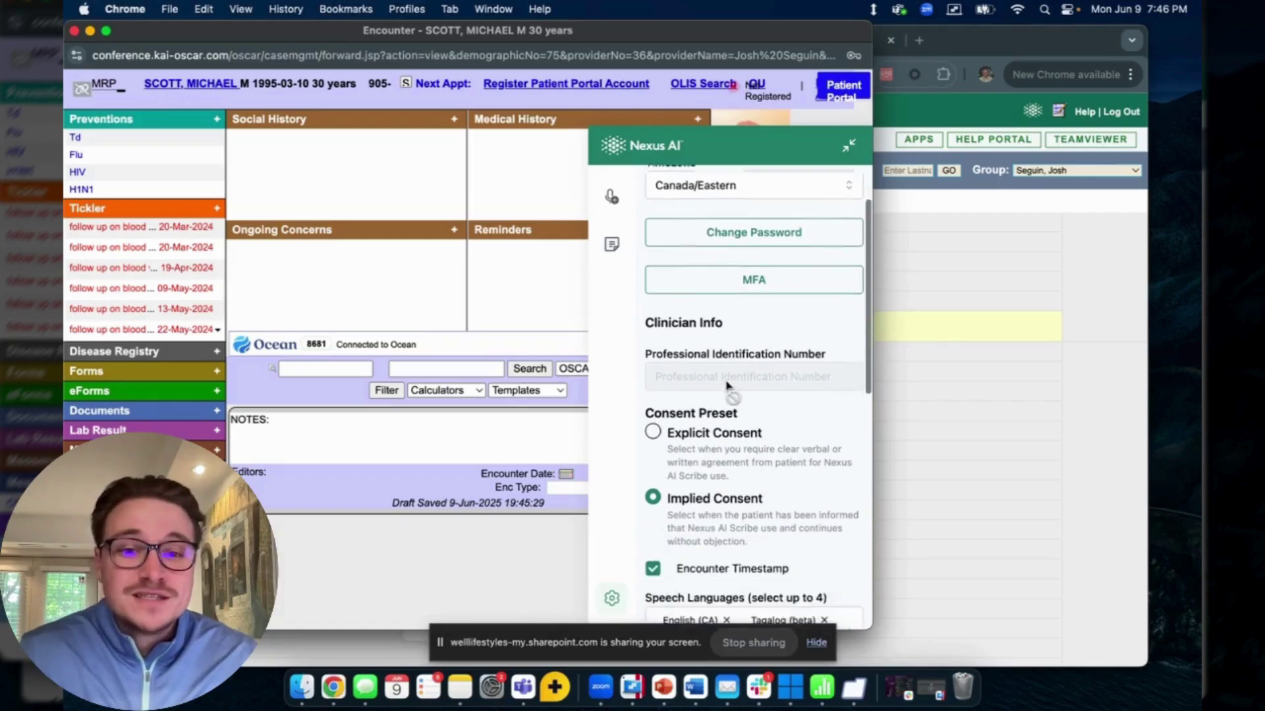
scroll(687, 375, "down", 4)
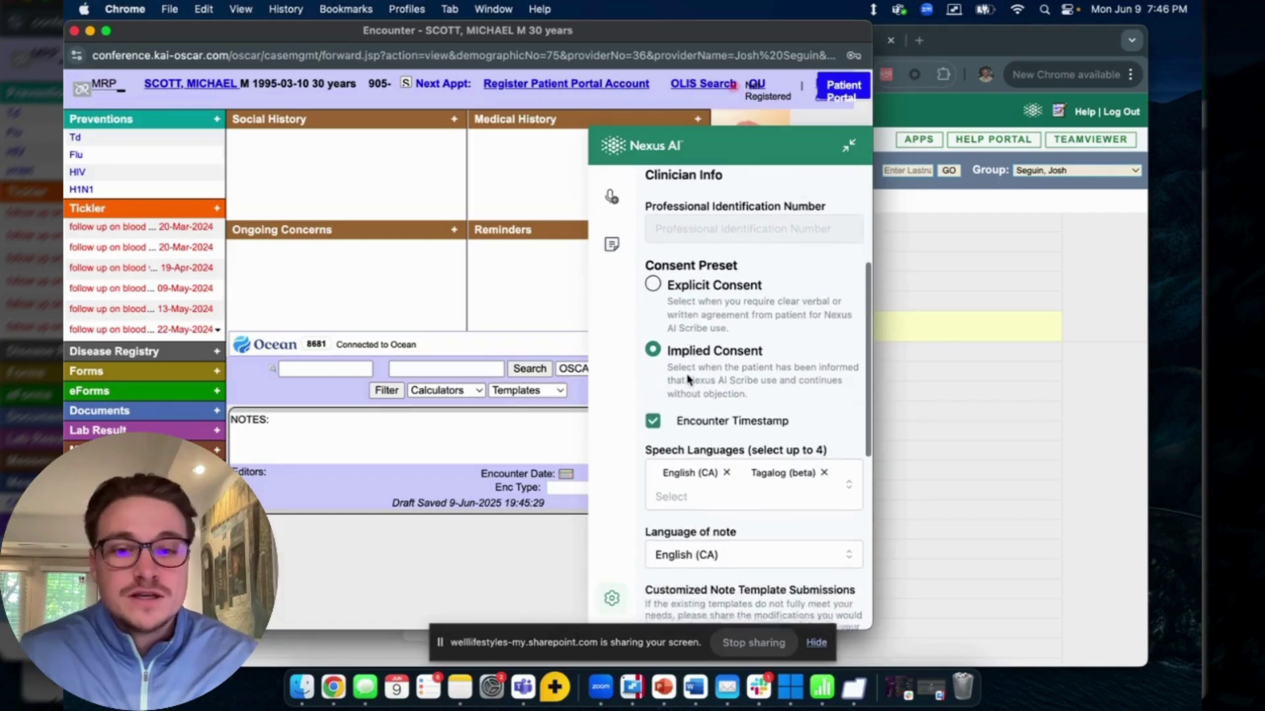
scroll(705, 353, "down", 3)
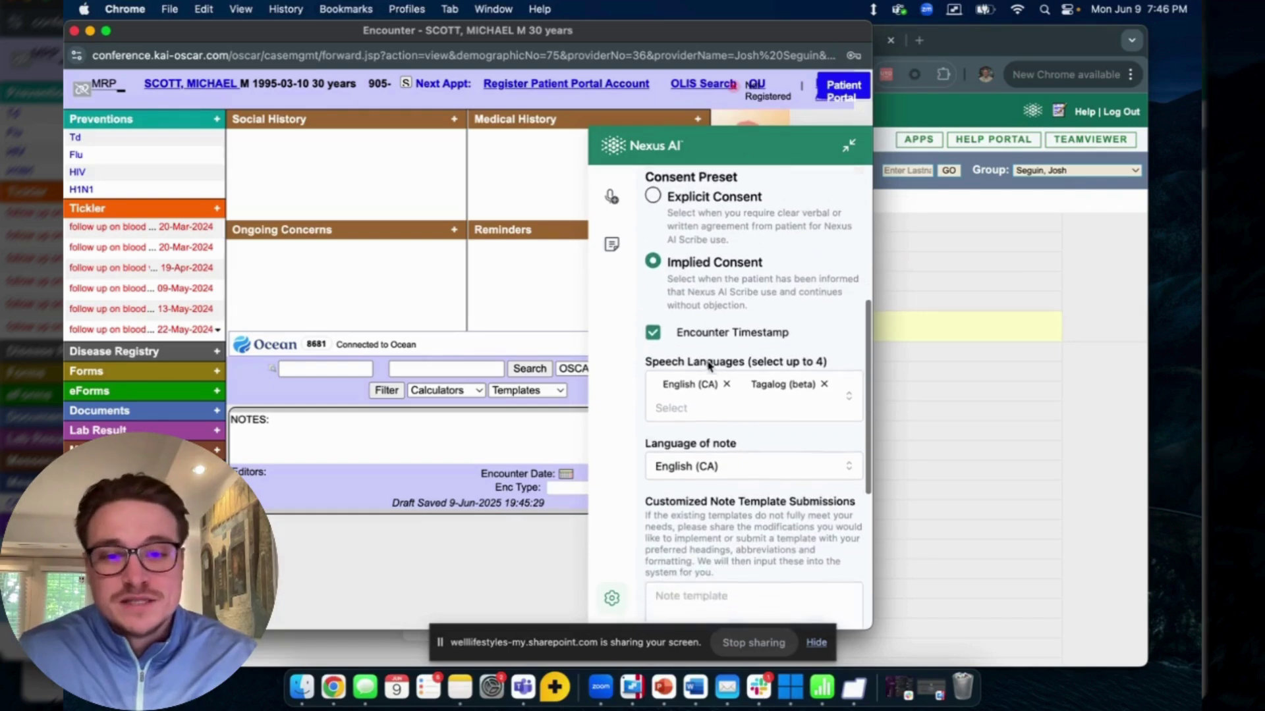
- Review the Speech Languages list, English (CA) and Tagalog (beta), then close it
left_click(722, 376)
scroll(715, 403, "down", 3)
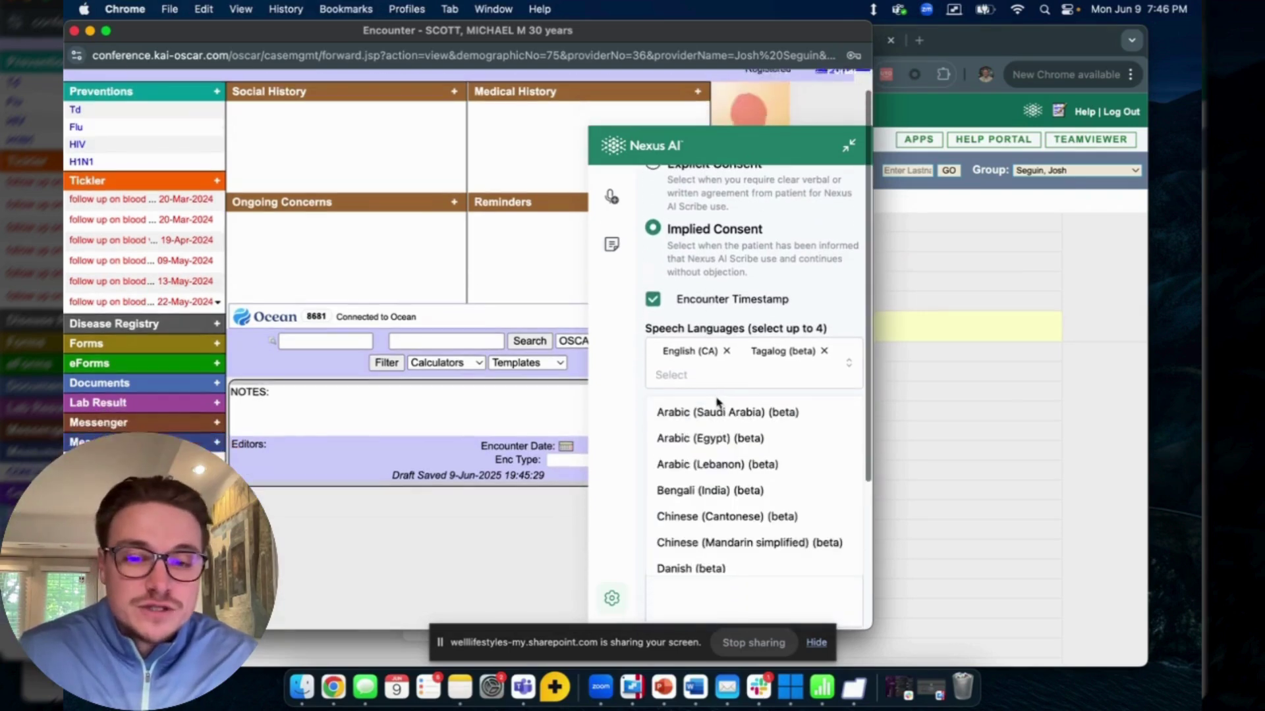
scroll(705, 430, "down", 5)
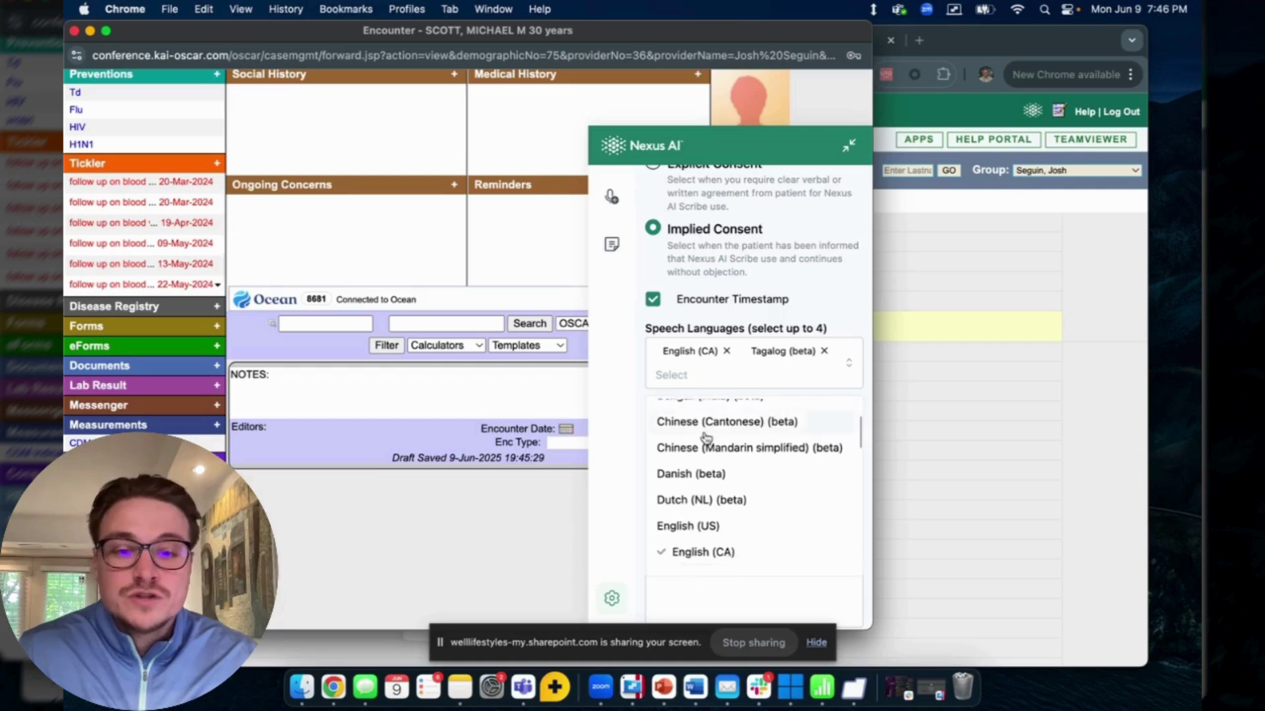
scroll(703, 440, "down", 8)
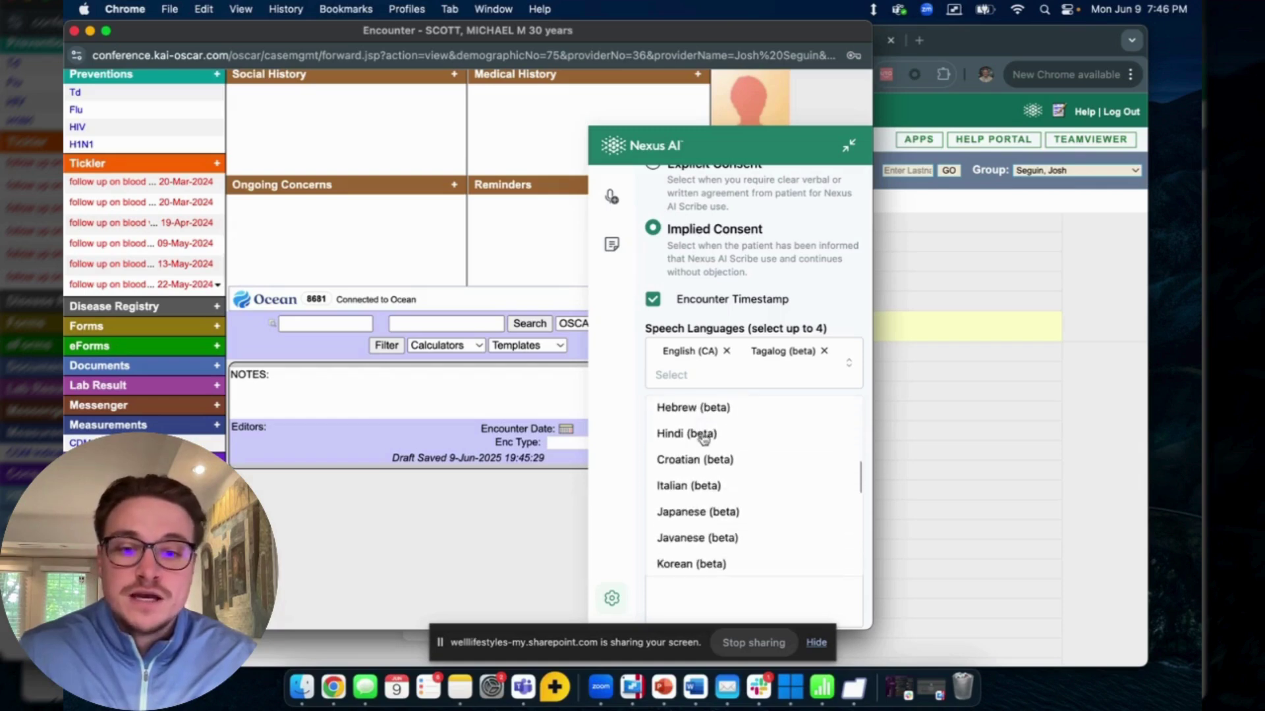
left_click(619, 419)
scroll(669, 409, "down", 3)
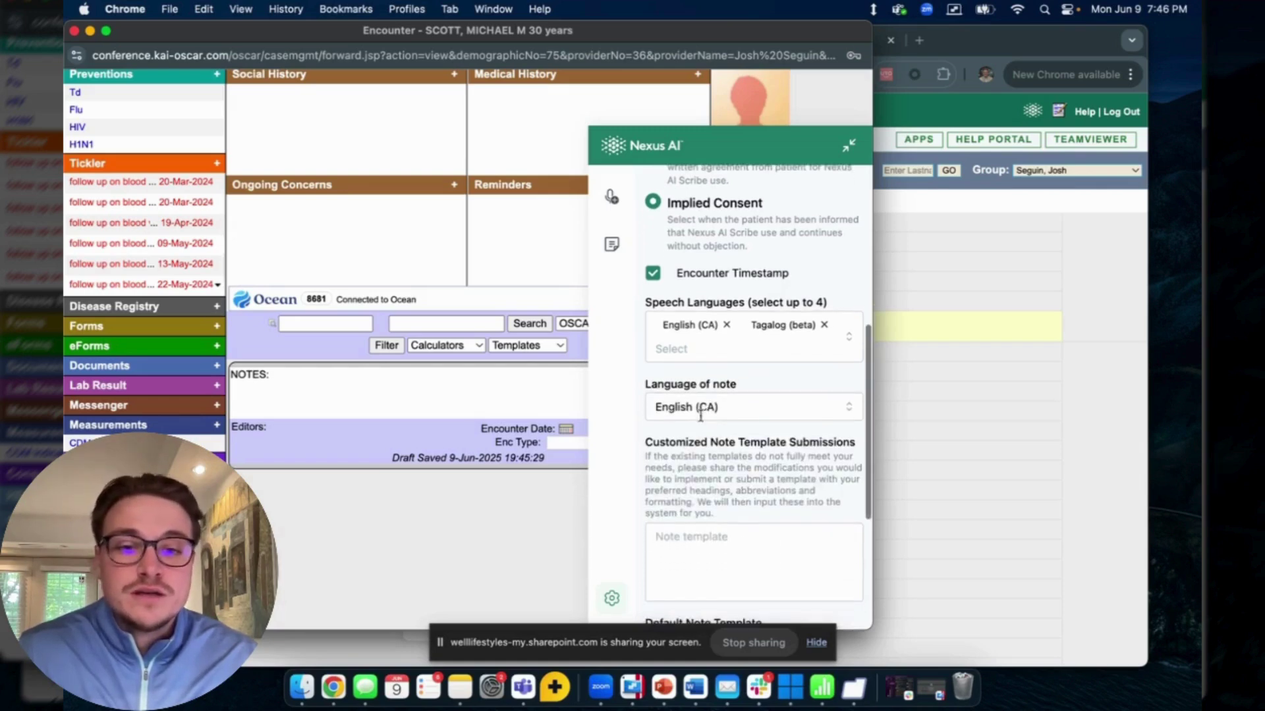
scroll(720, 409, "down", 3)
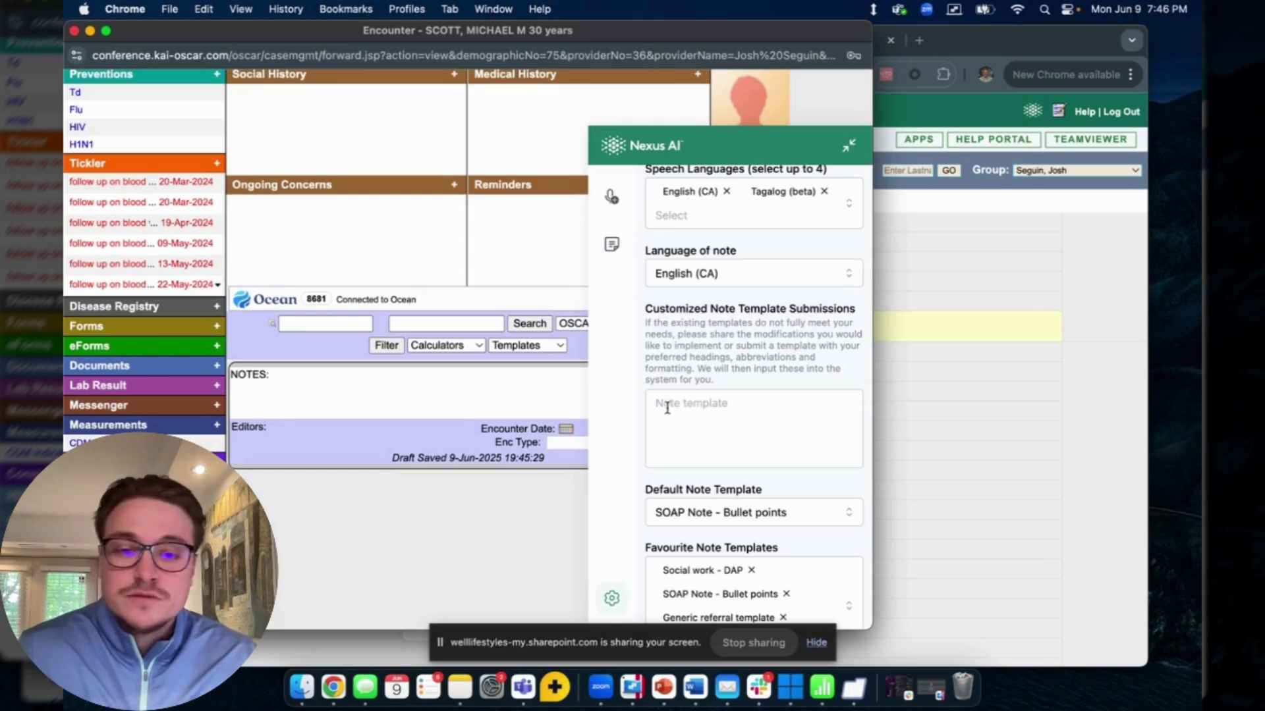
scroll(704, 391, "down", 1)
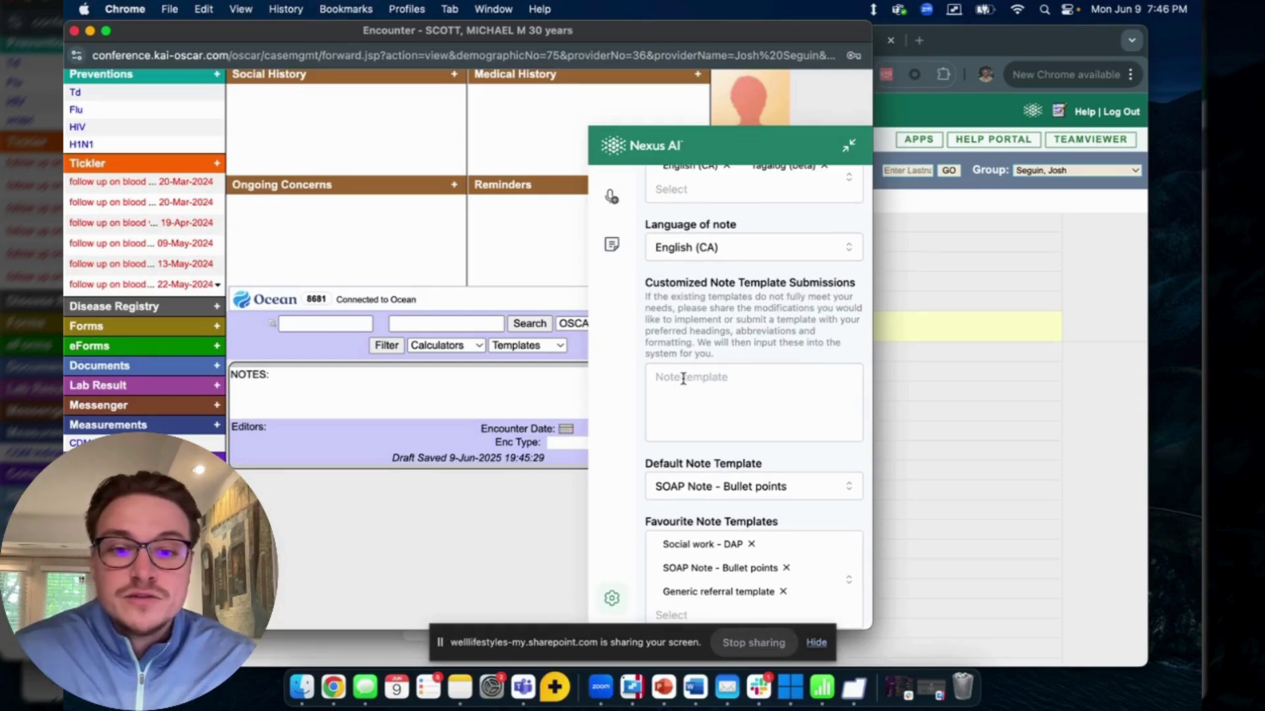
scroll(681, 377, "down", 1)
scroll(687, 376, "down", 1)
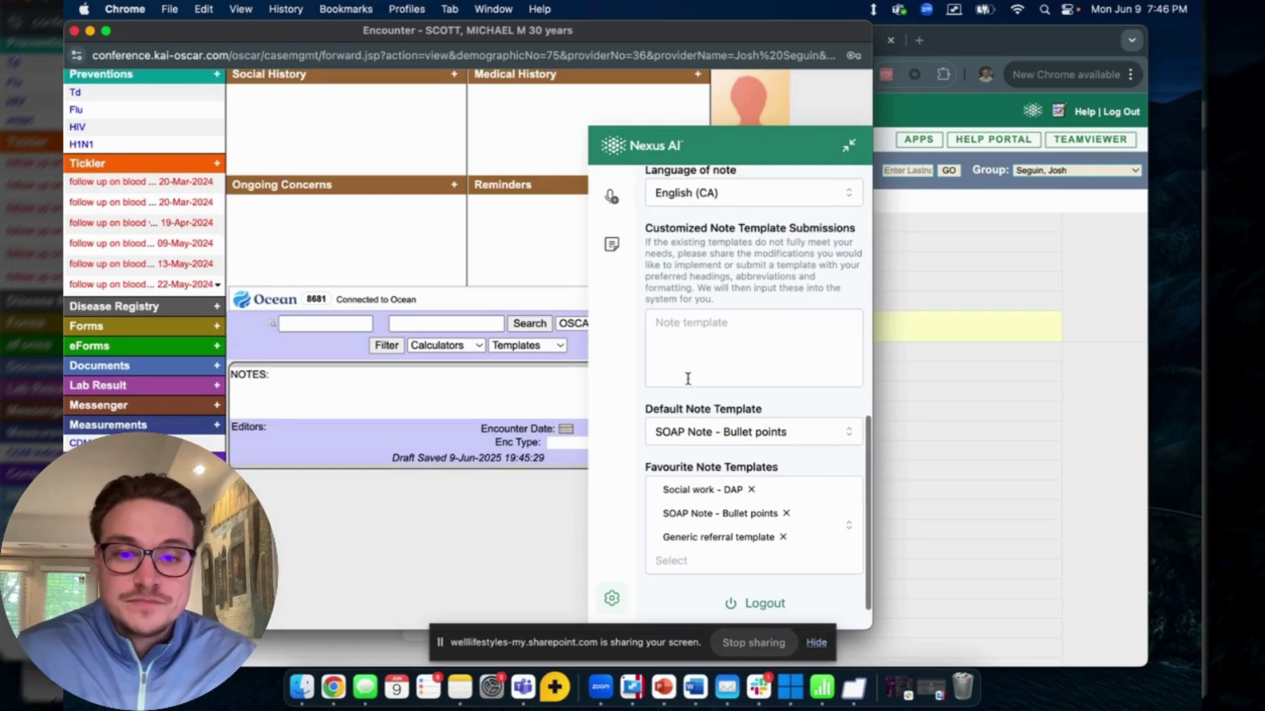
left_click(702, 432)
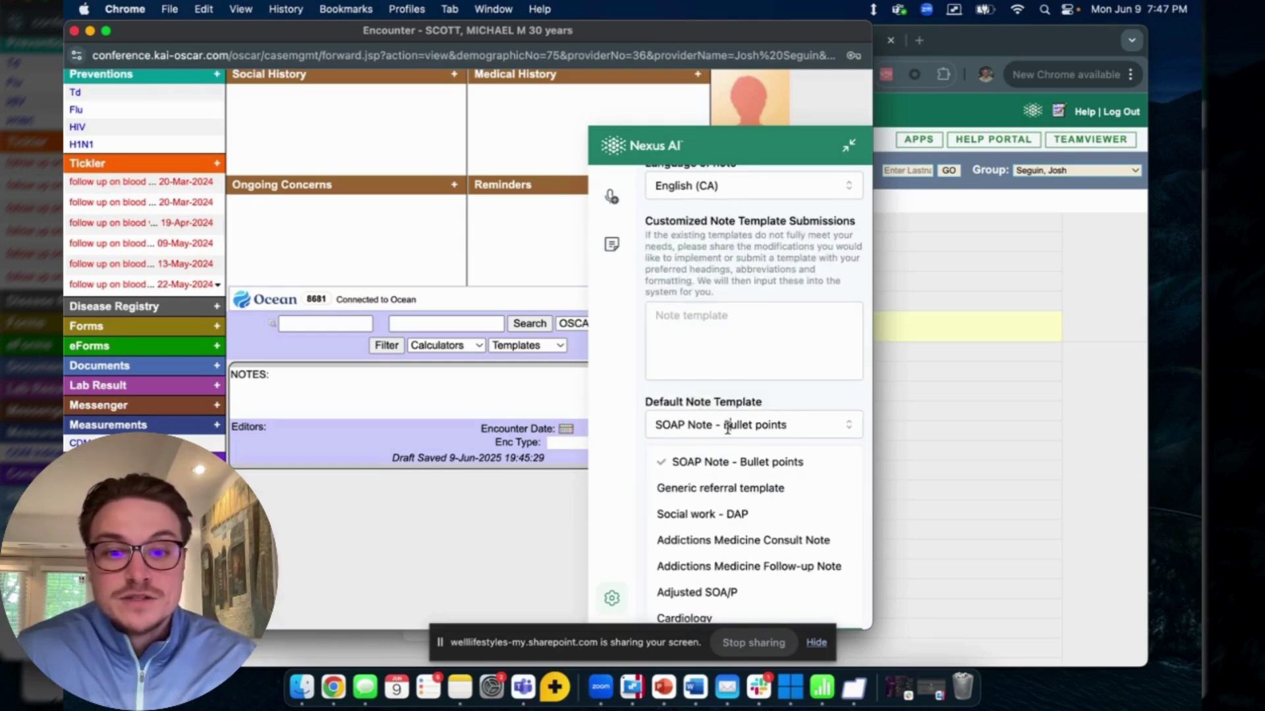
left_click(646, 427)
scroll(662, 427, "down", 2)
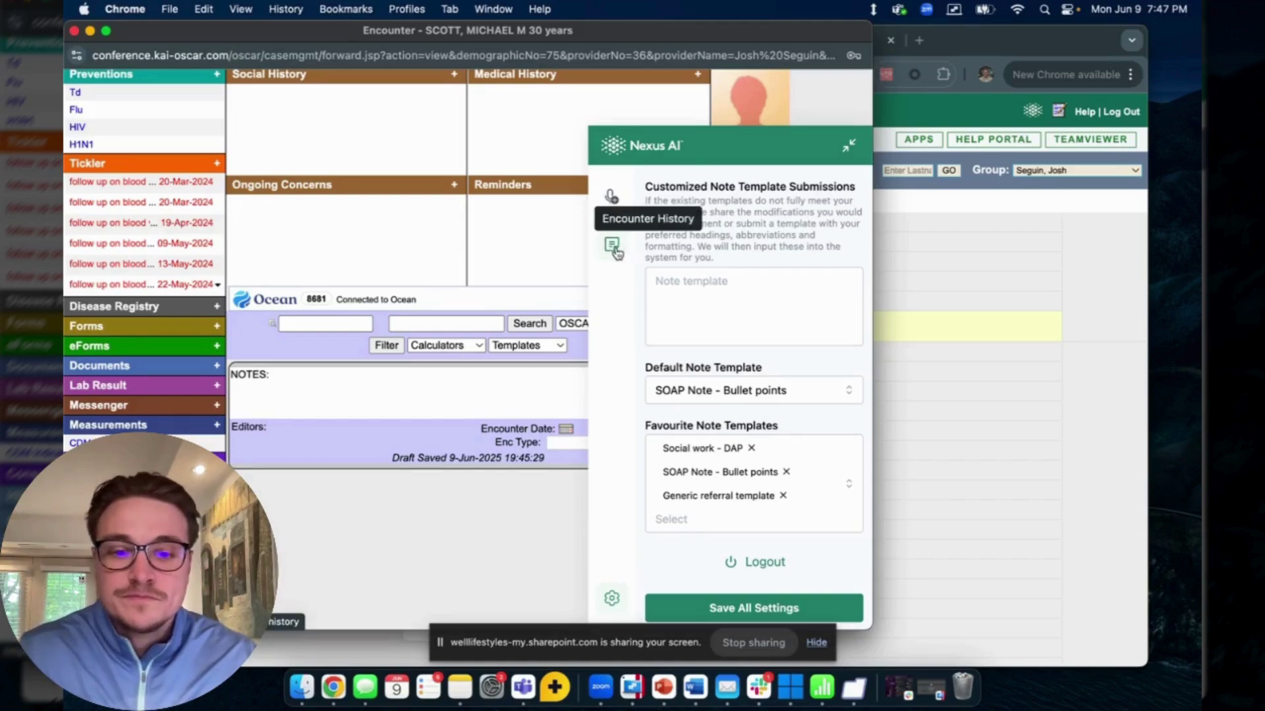
- Start recording a new visit and write 'type' in the scratchpad
left_click(612, 197)
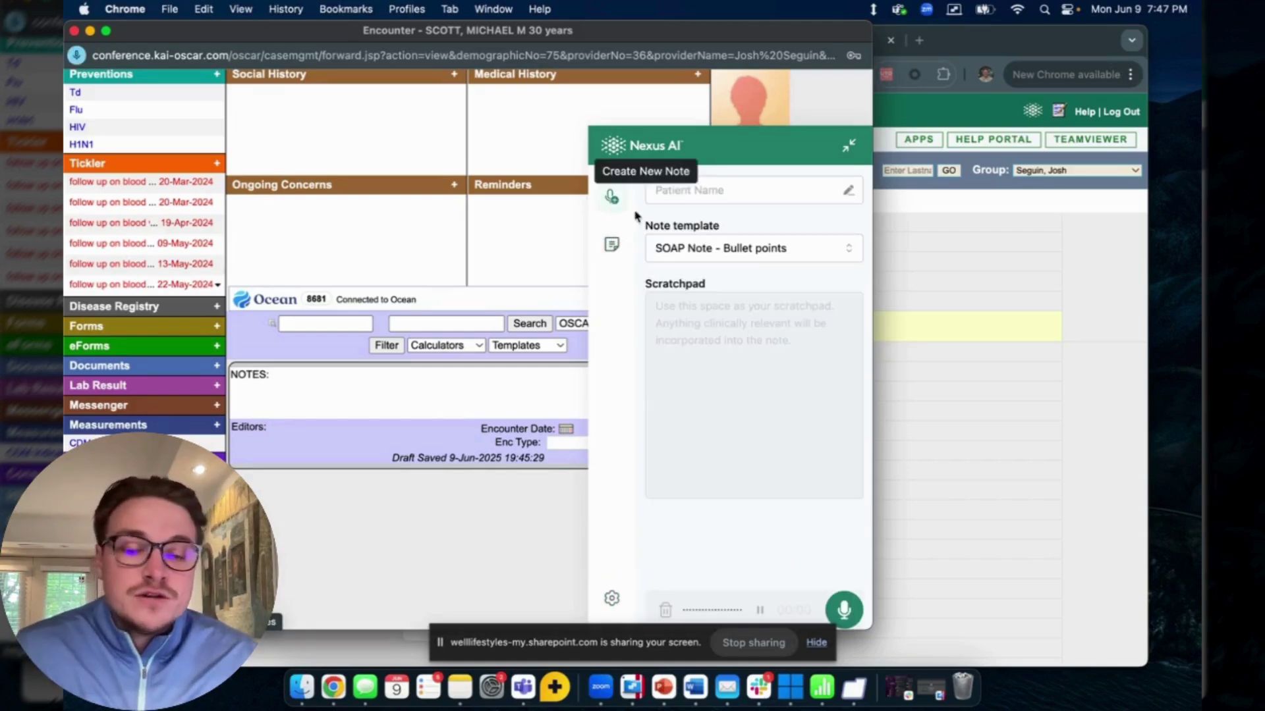
left_click(844, 610)
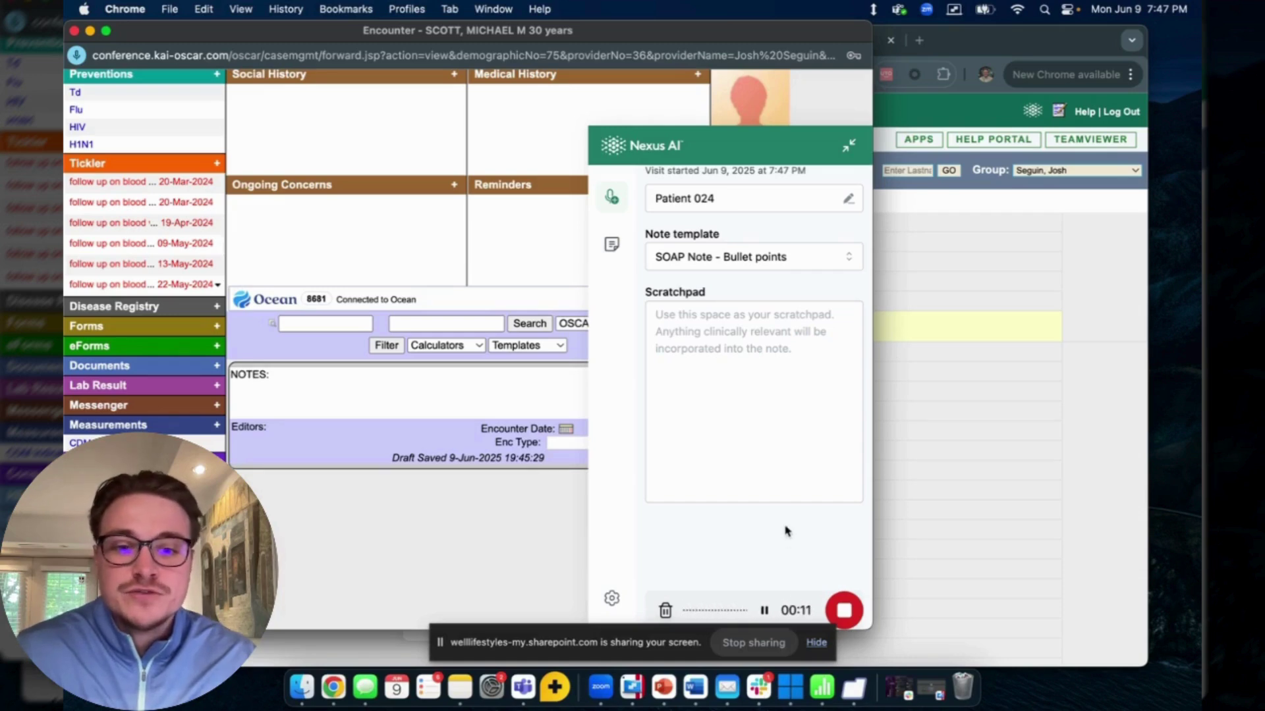
left_click(695, 332)
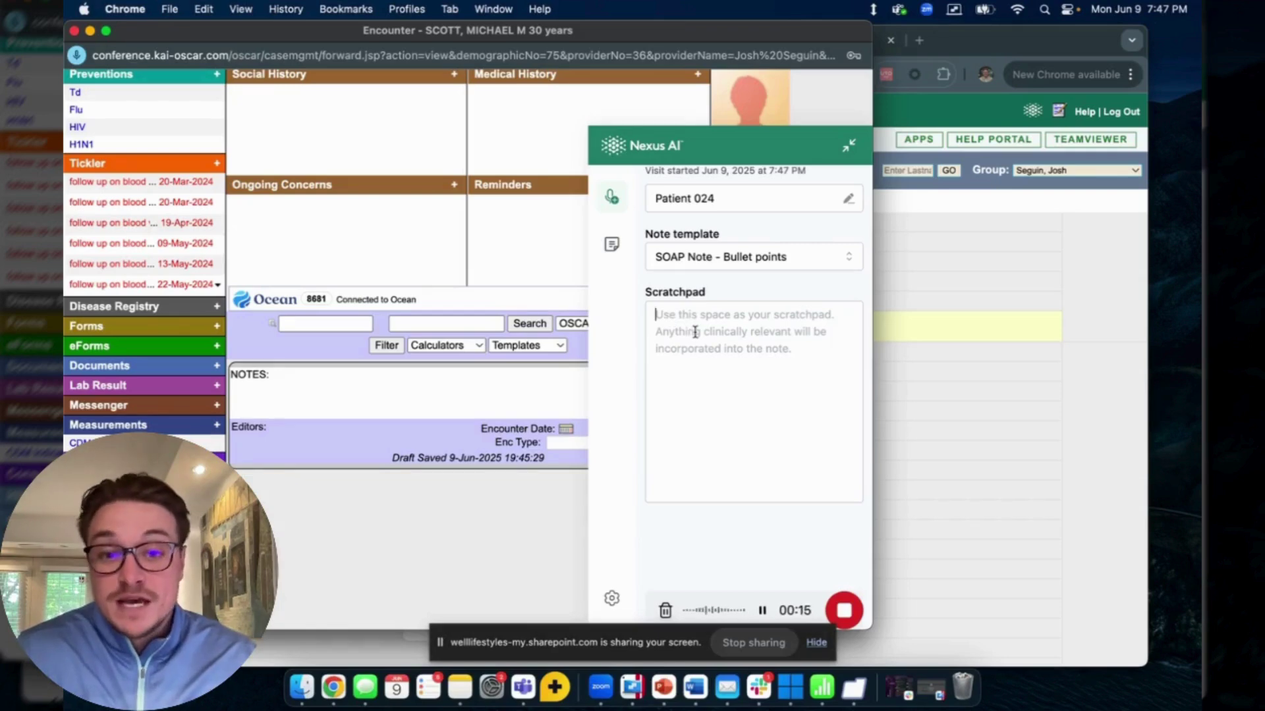
type("type")
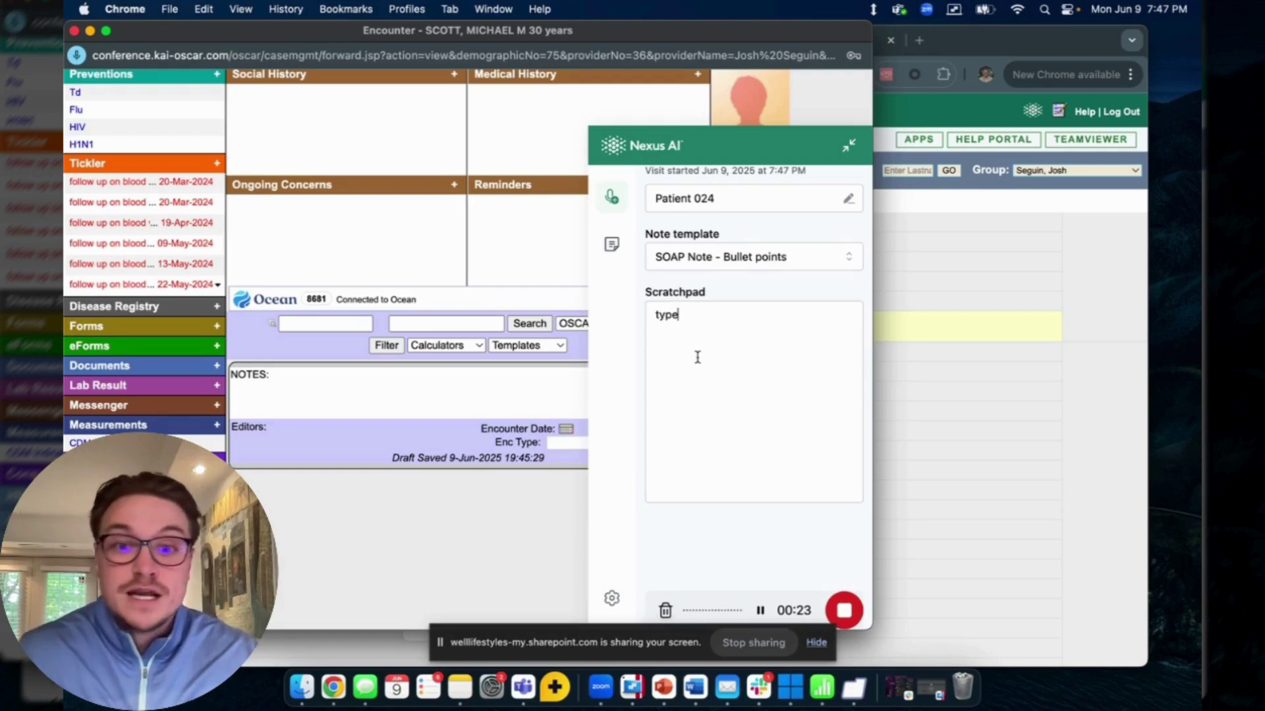
- Replace the patient name in Edit Patient Details with the patient's full name
left_click(846, 202)
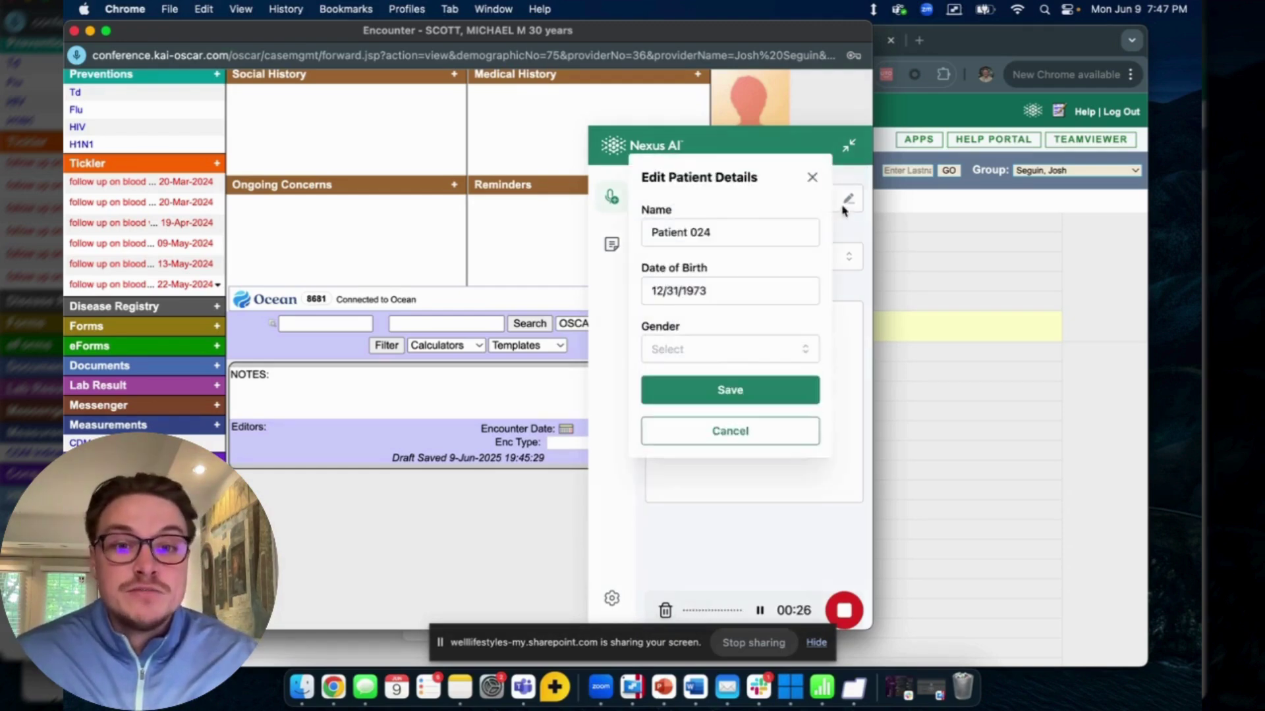
triple_click(746, 234)
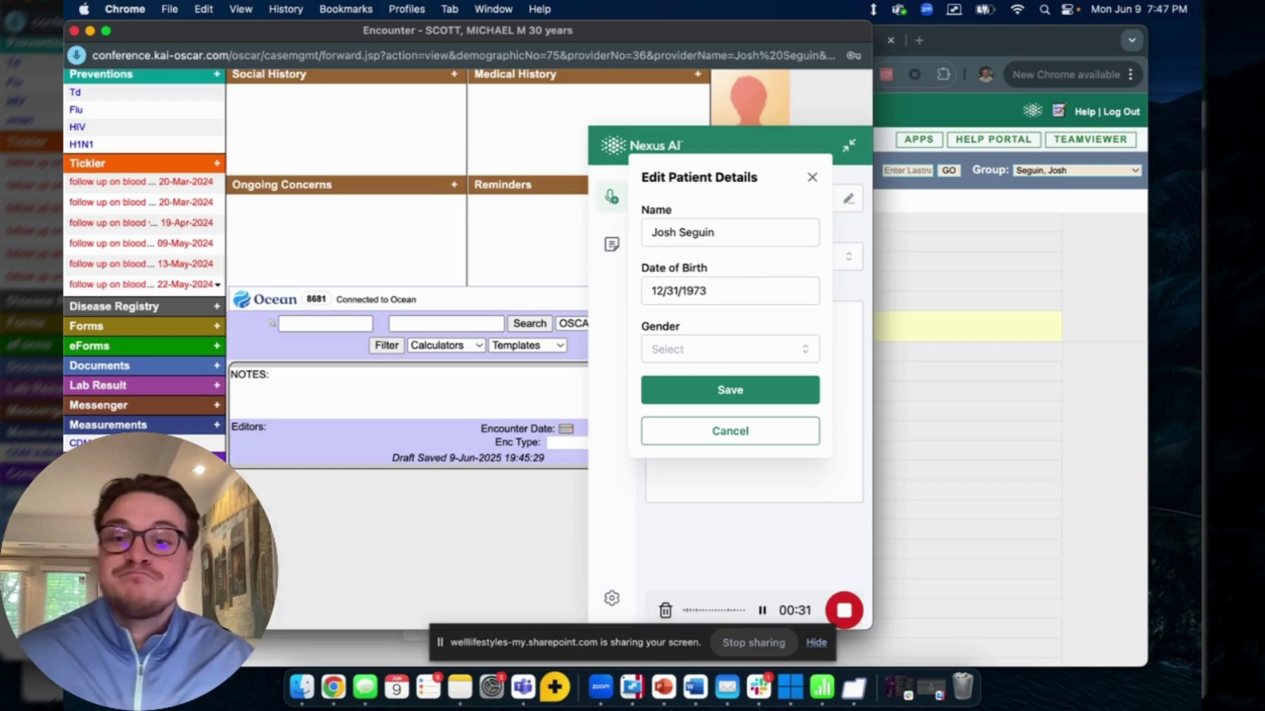
- Save the updated patient name and date of birth in Edit Patient Details
left_click(717, 392)
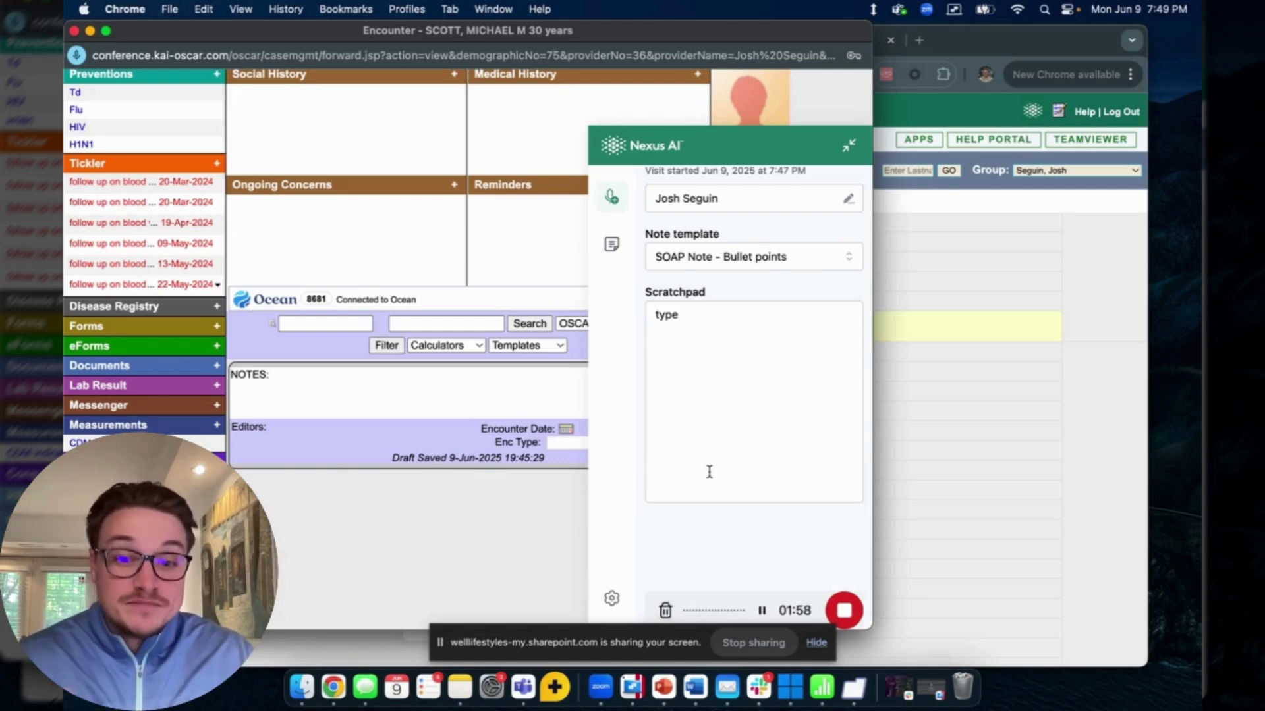
- Stop recording and review the generated sore-throat SOAP note
left_click(845, 612)
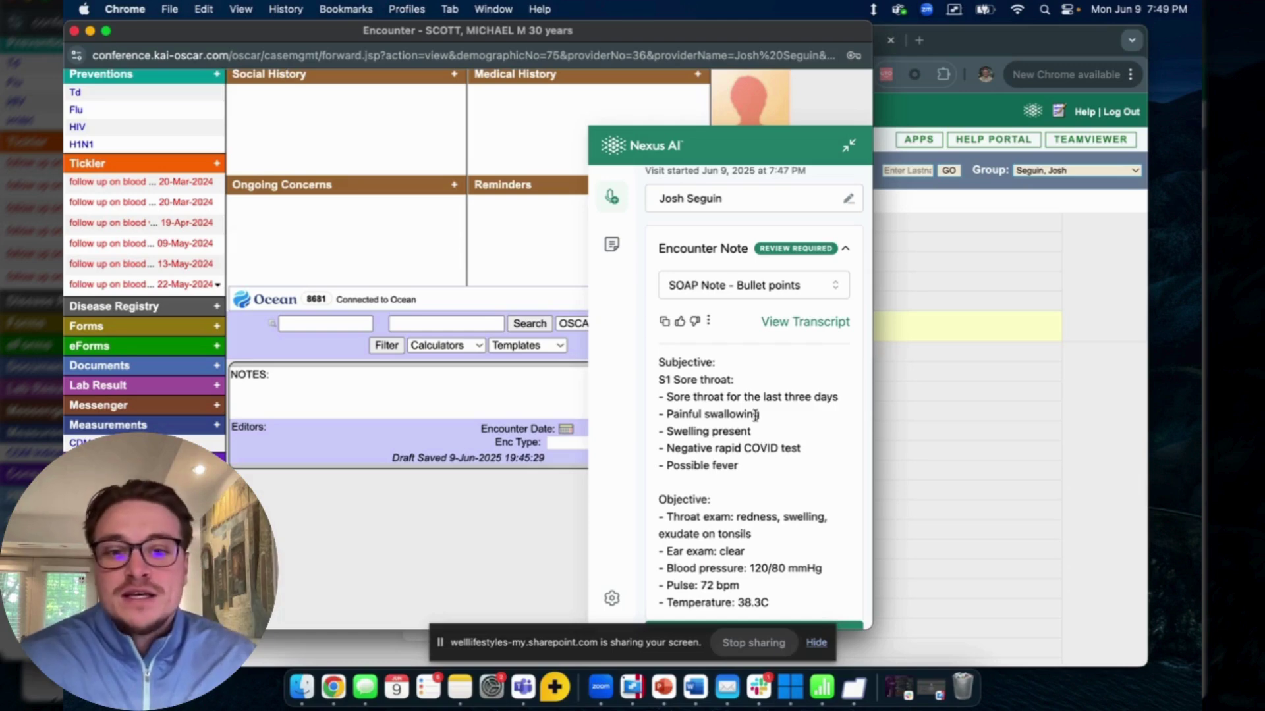
scroll(756, 416, "down", 5)
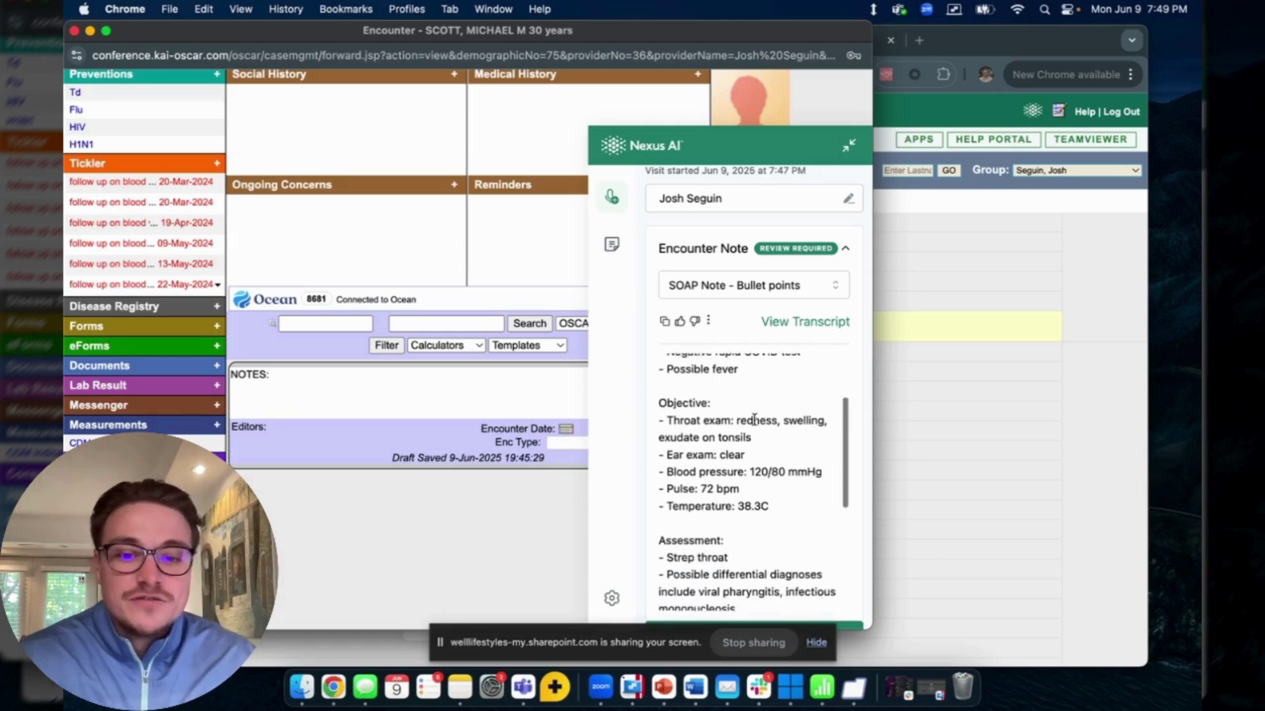
scroll(755, 419, "down", 6)
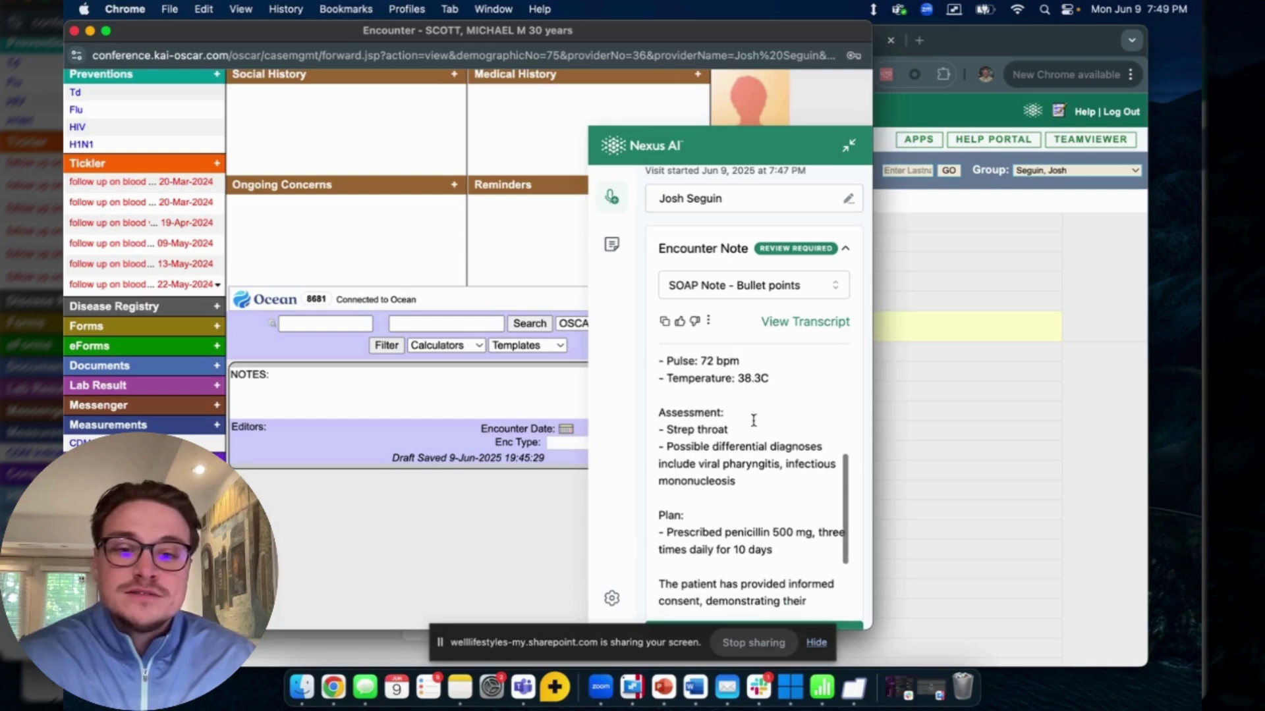
scroll(753, 421, "down", 9)
scroll(743, 409, "up", 20)
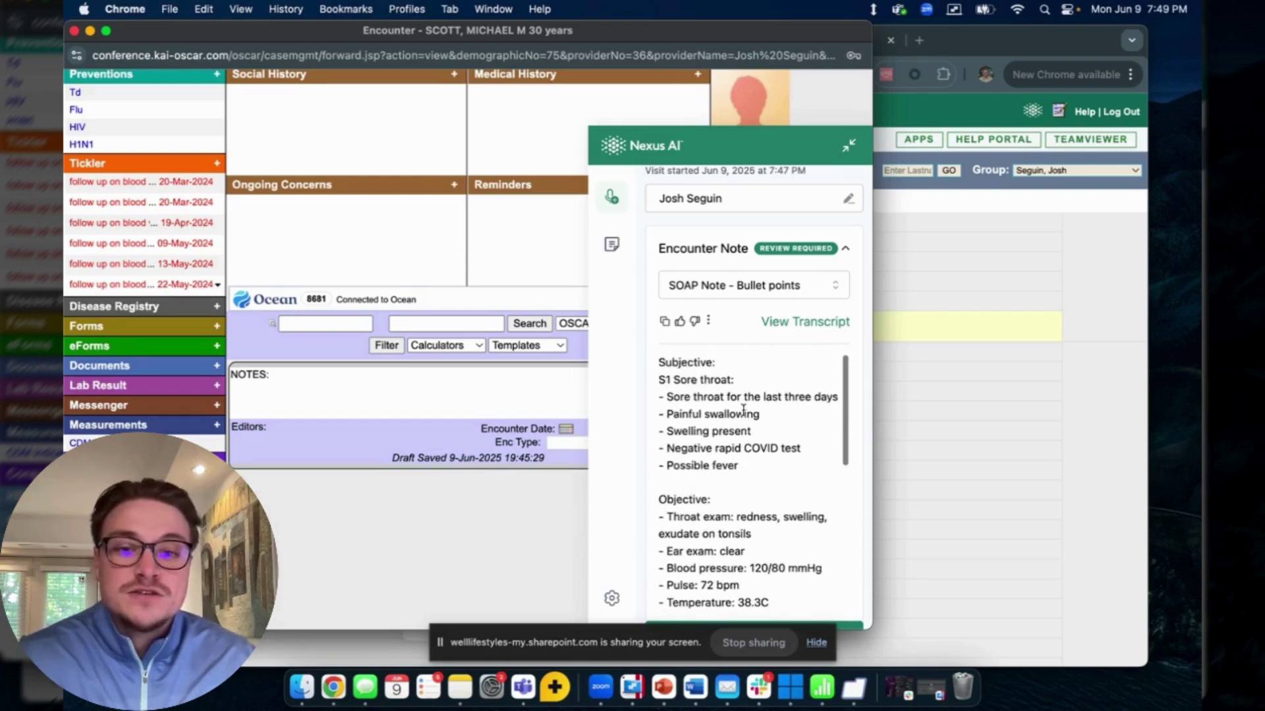
- Copy the SOAP note and paste it into the OSCAR encounter NOTES box
left_click(664, 323)
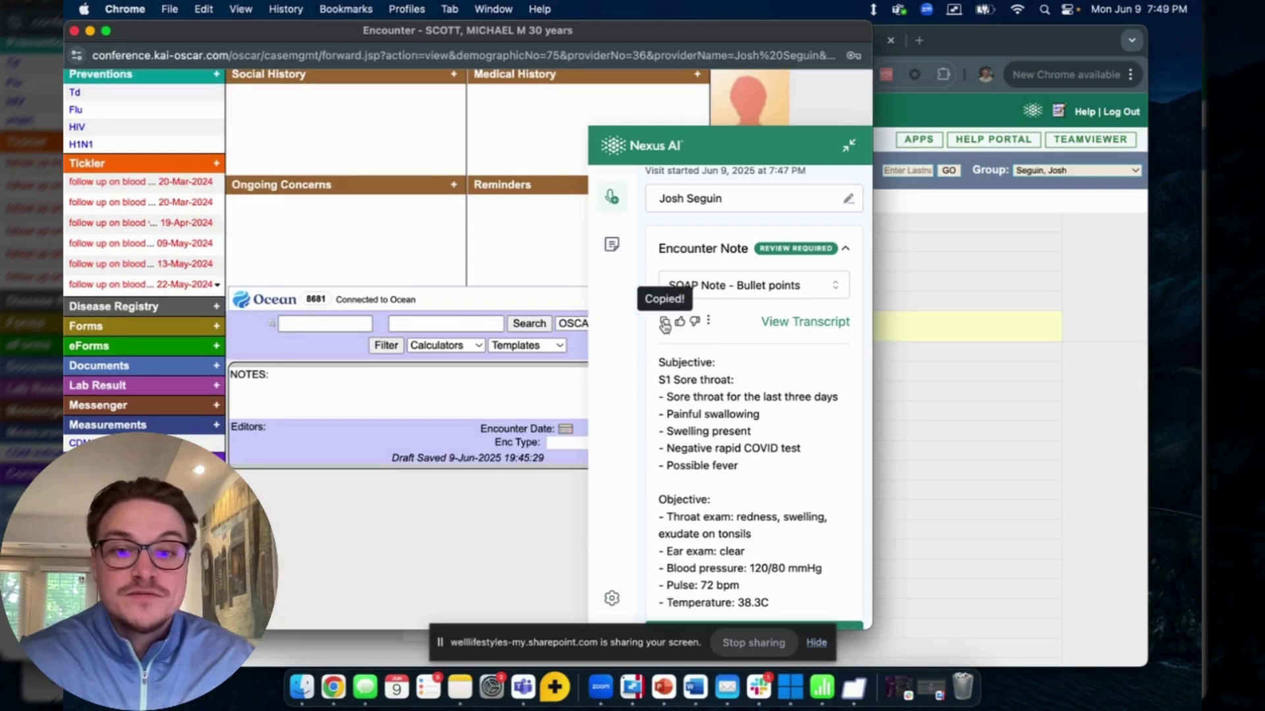
left_click(265, 387)
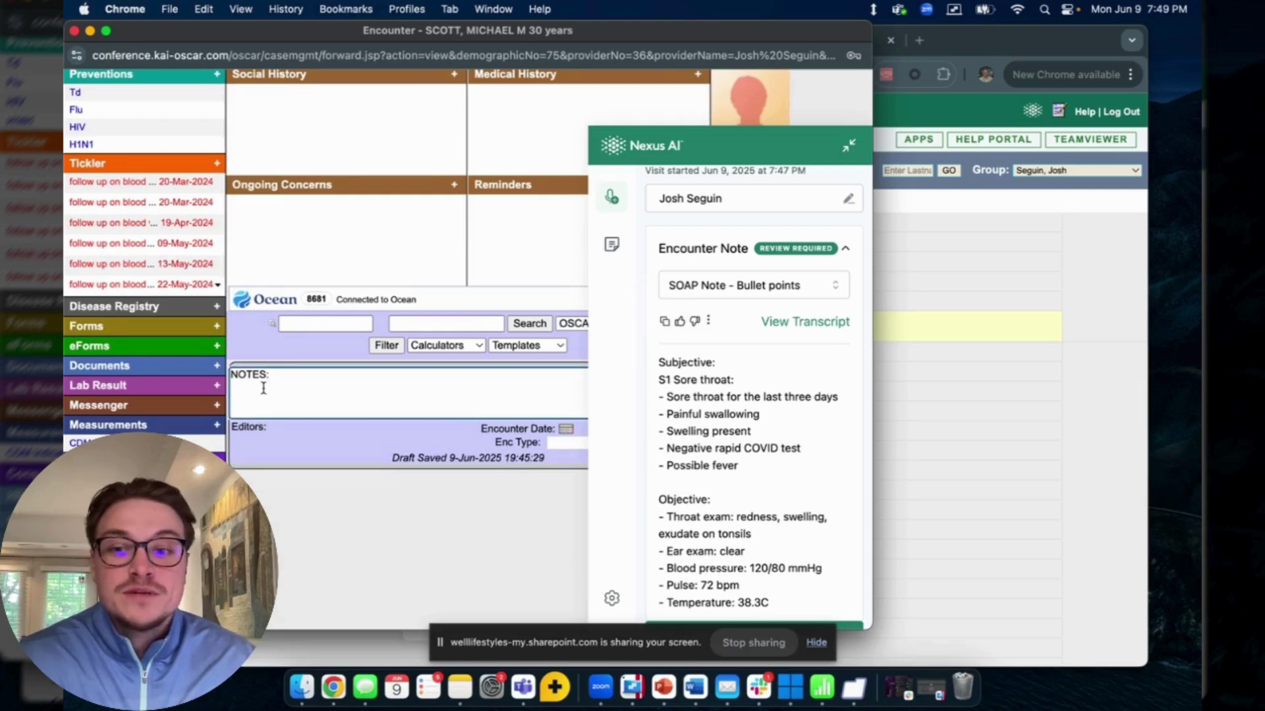
right_click(264, 388)
left_click(360, 504)
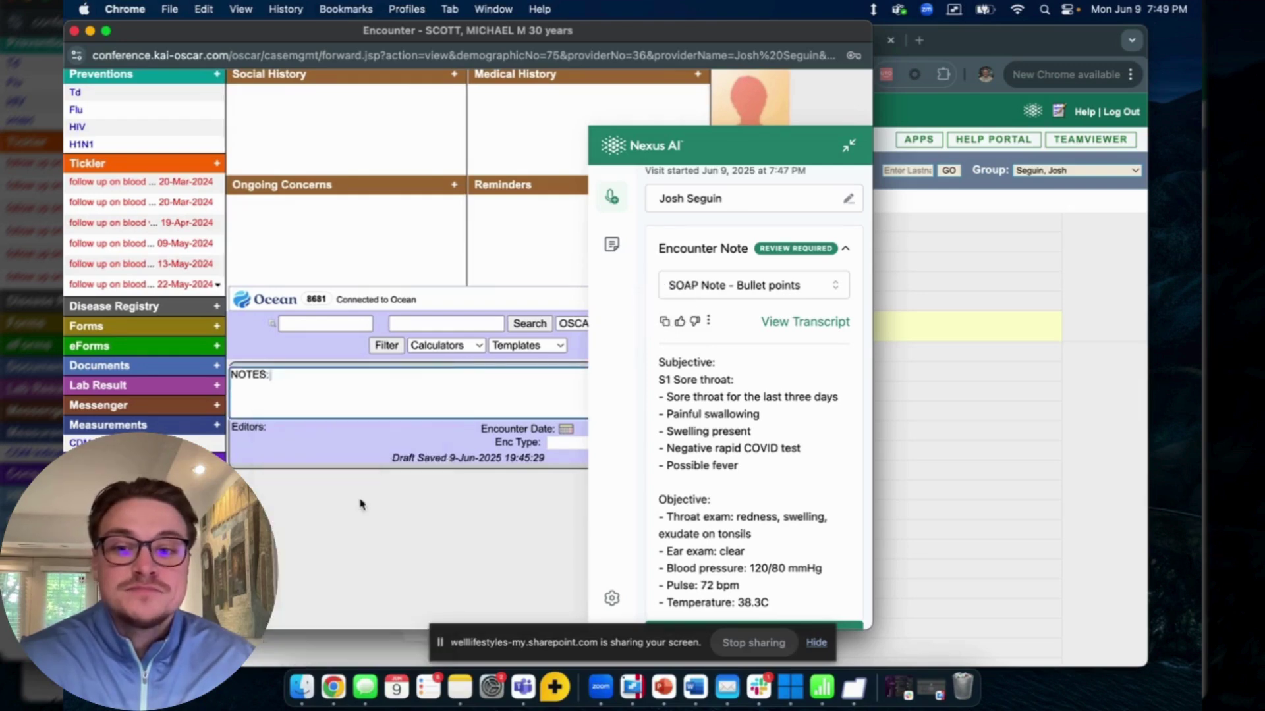
scroll(395, 448, "down", 5)
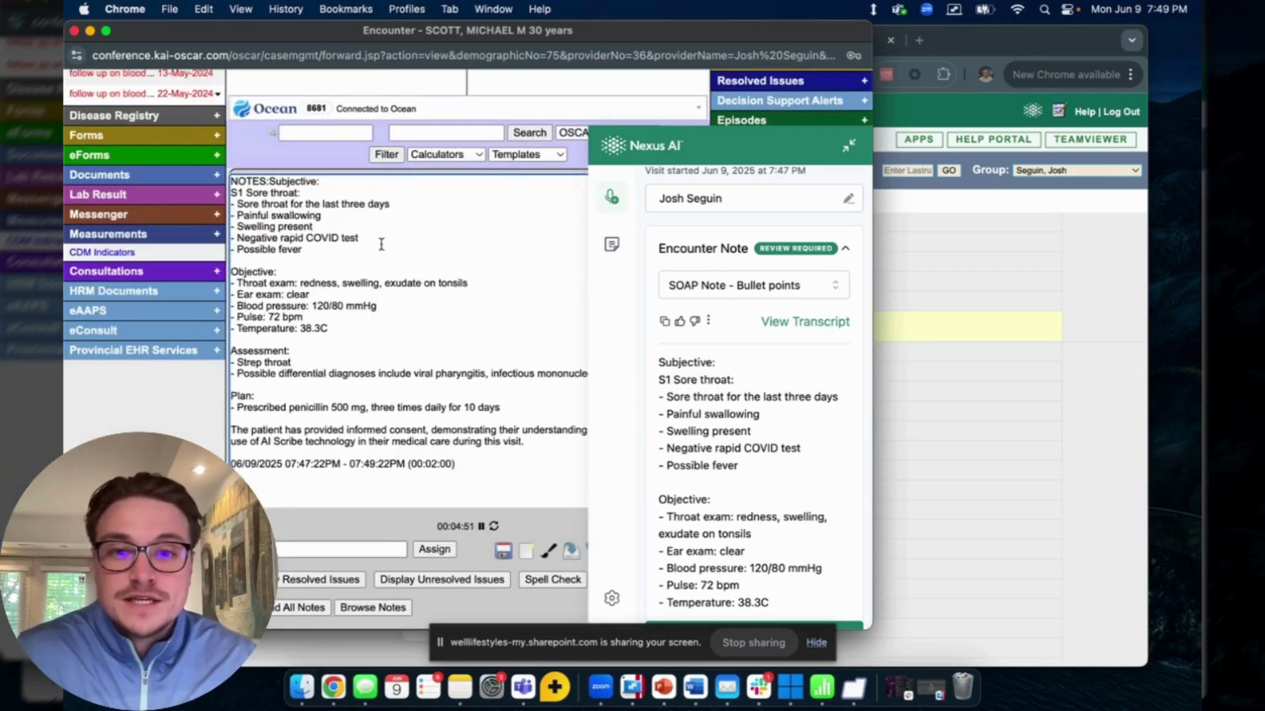
- Regenerate the visit note as a referral letter using the Generic referral template
left_click(731, 288)
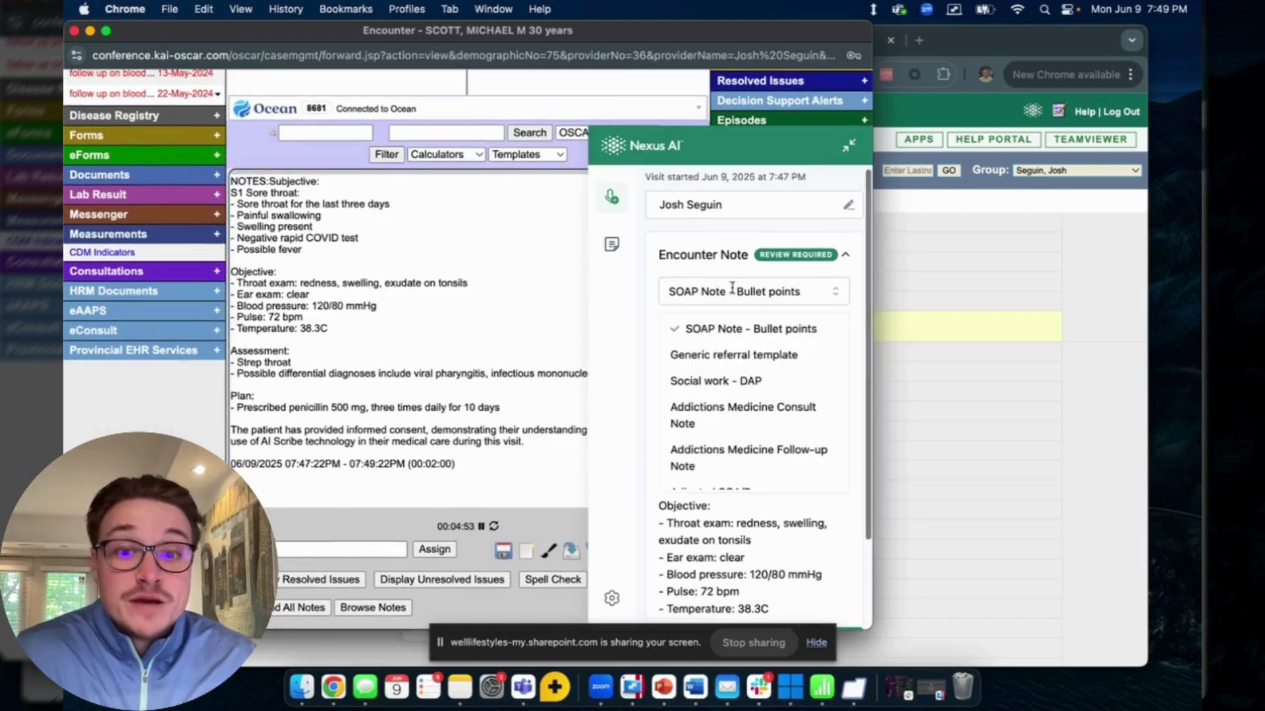
left_click(719, 364)
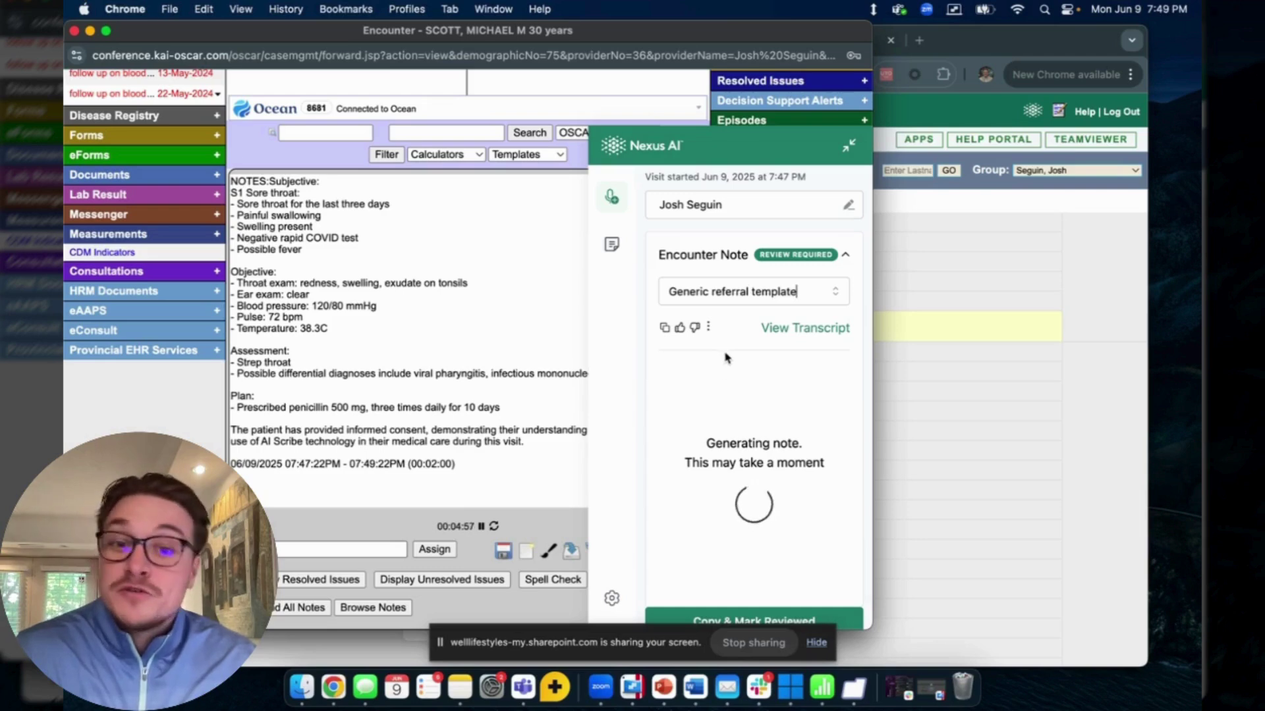
scroll(692, 389, "down", 1)
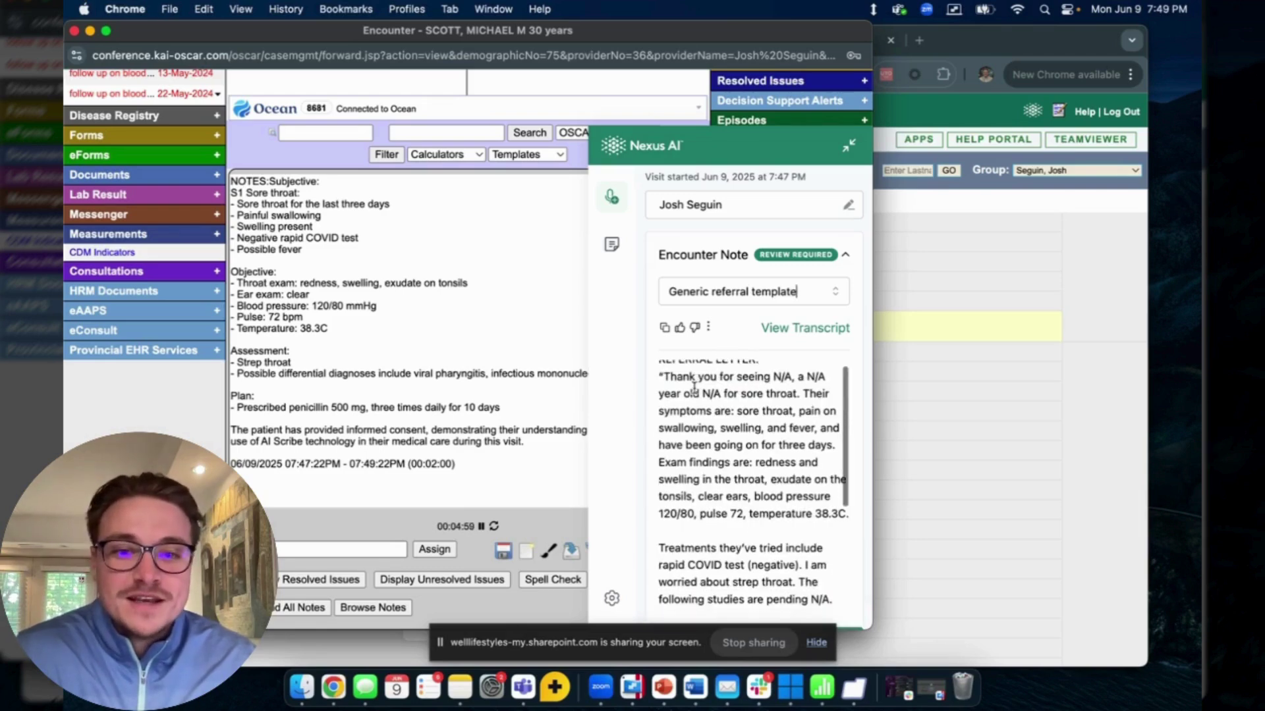
scroll(754, 422, "down", 4)
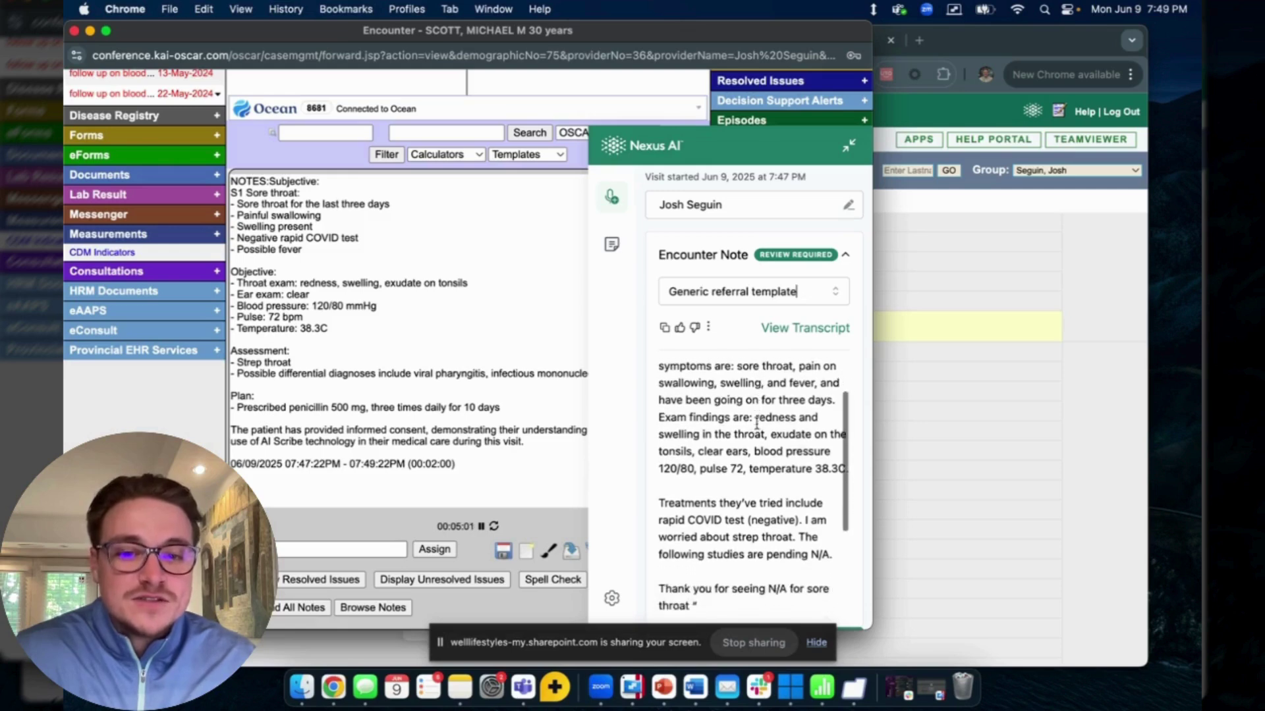
scroll(745, 421, "down", 4)
scroll(742, 419, "up", 6)
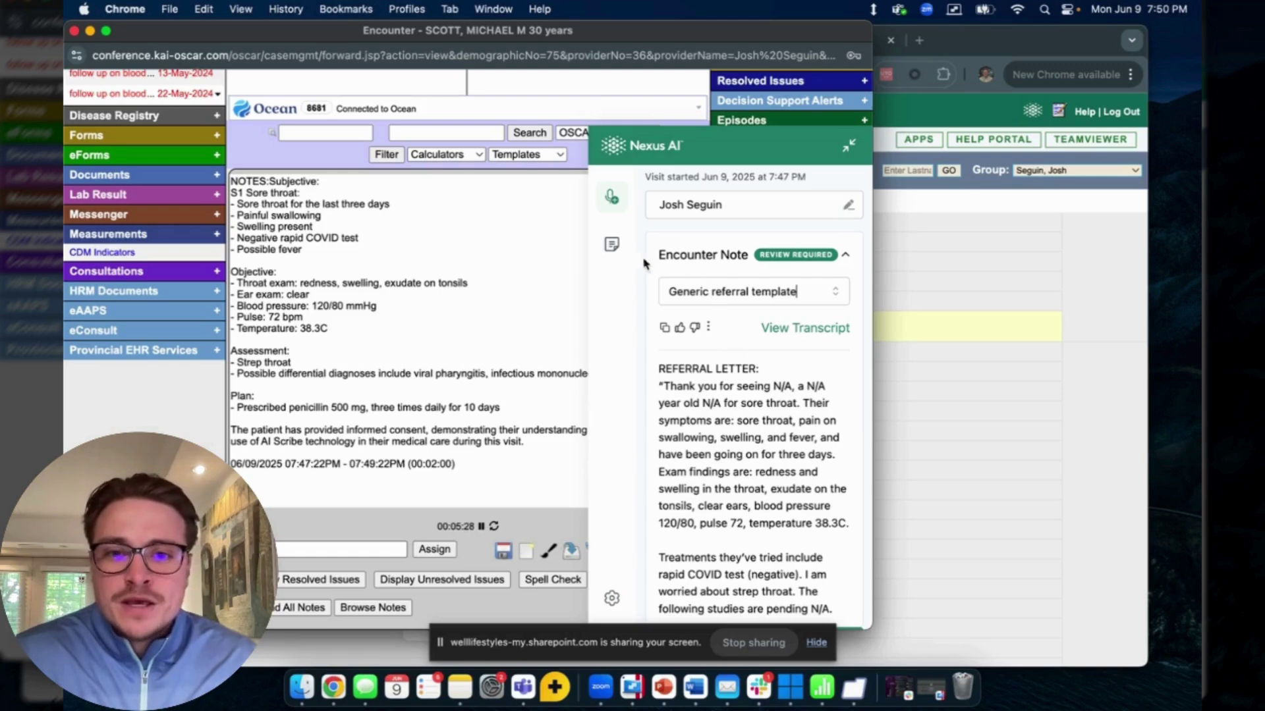
- Reopen the 7:47 PM encounter note from Encounter History
left_click(617, 253)
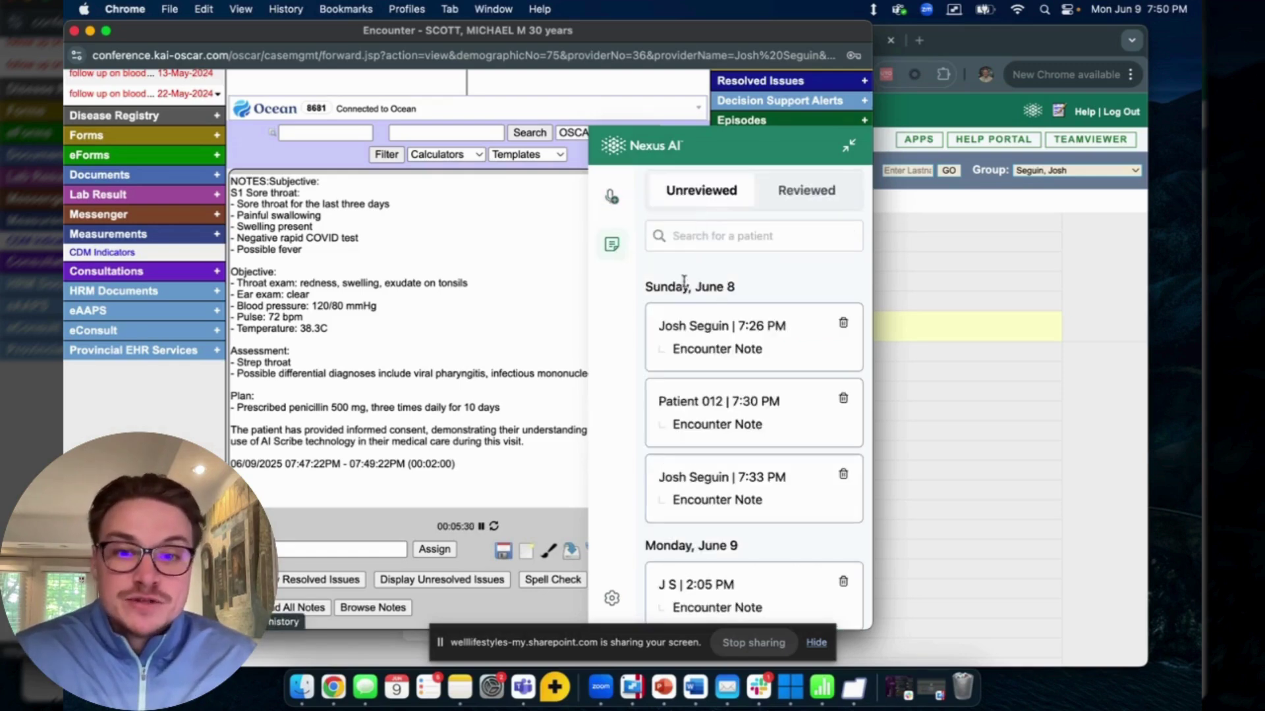
scroll(705, 330, "down", 1)
scroll(702, 363, "down", 1)
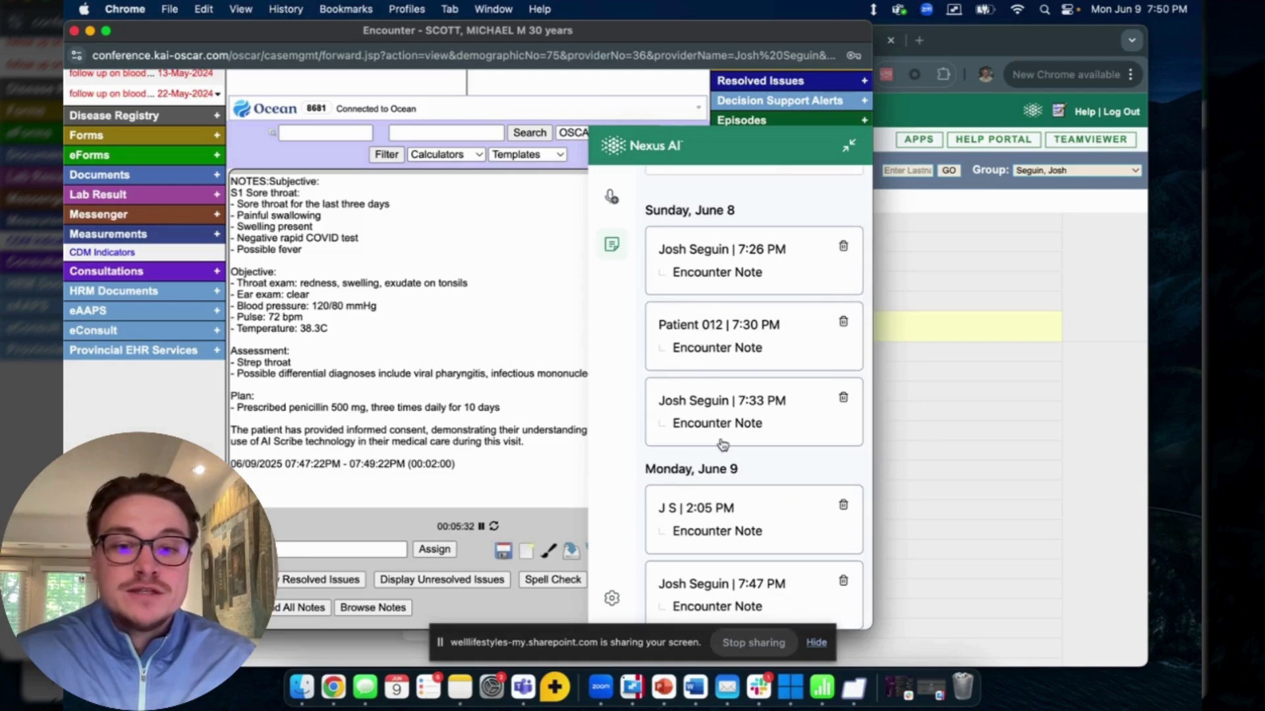
left_click(702, 592)
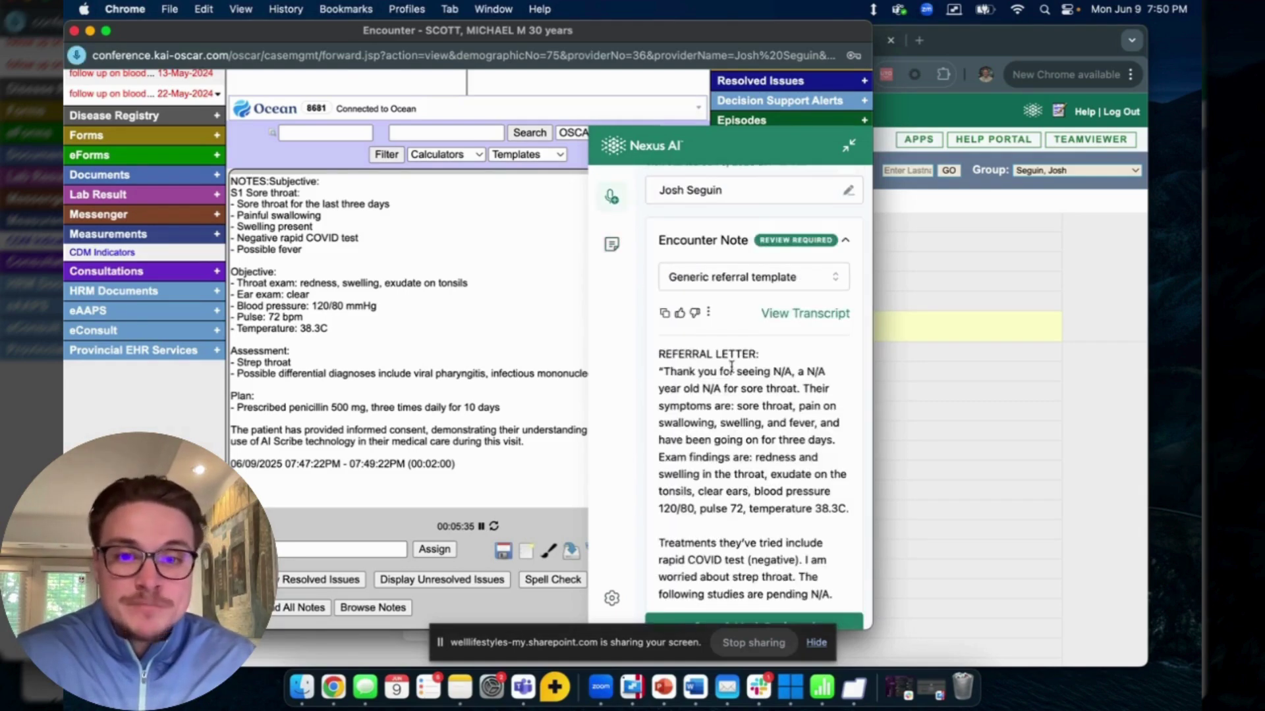
- Switch the note back to SOAP Note - Bullet points and copy it
left_click(727, 283)
left_click(703, 311)
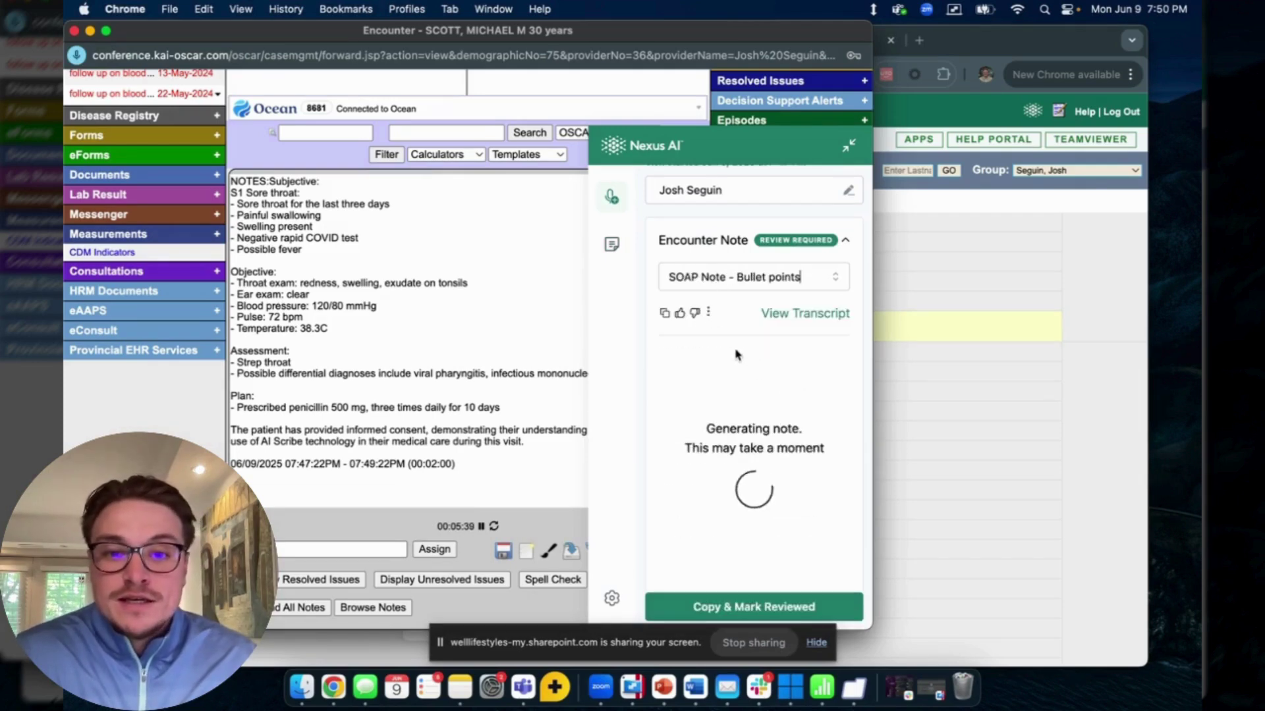
left_click(664, 313)
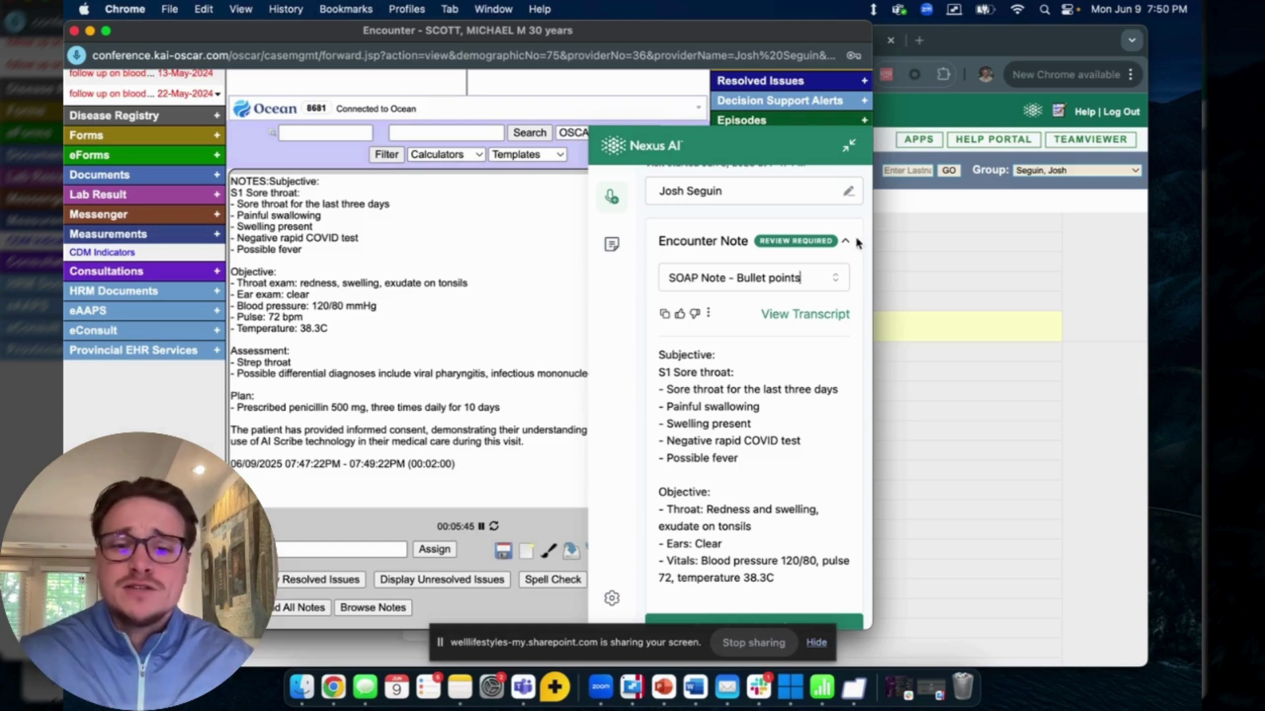
- Switch to the Nexus AI web app in Chrome to show a blank Create New Note page
left_click(849, 148)
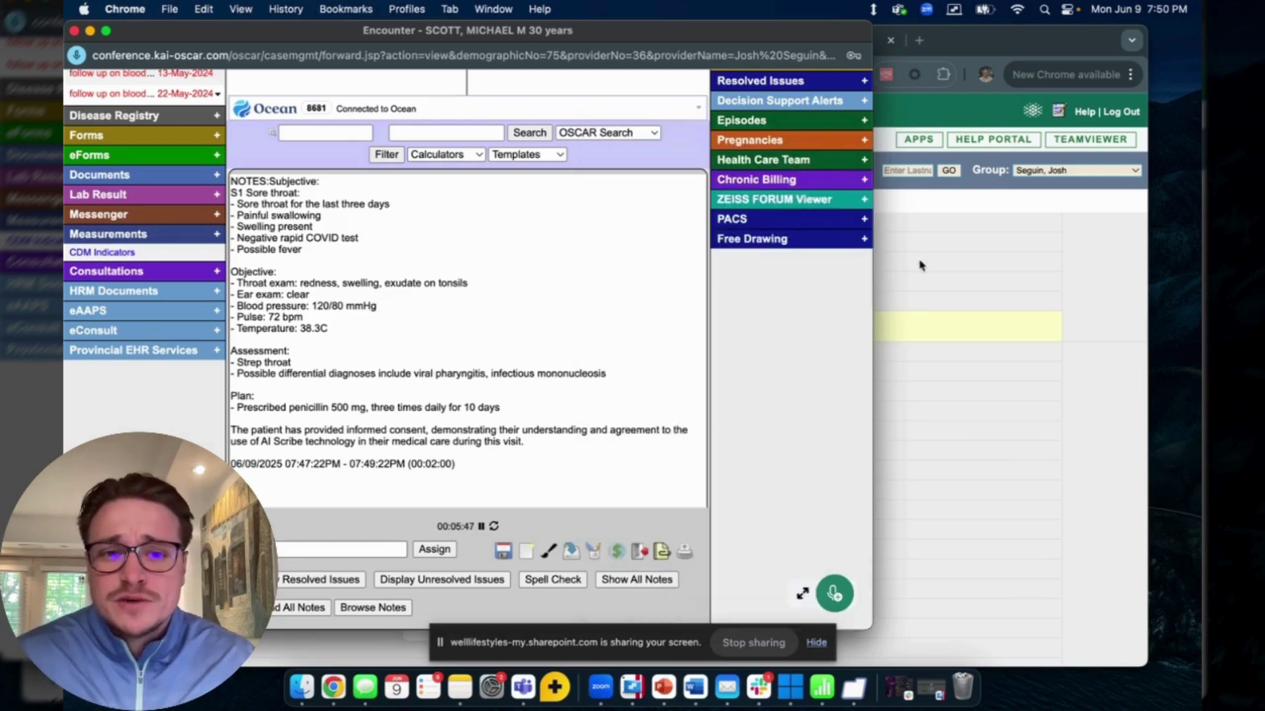
left_click(913, 276)
left_click(803, 45)
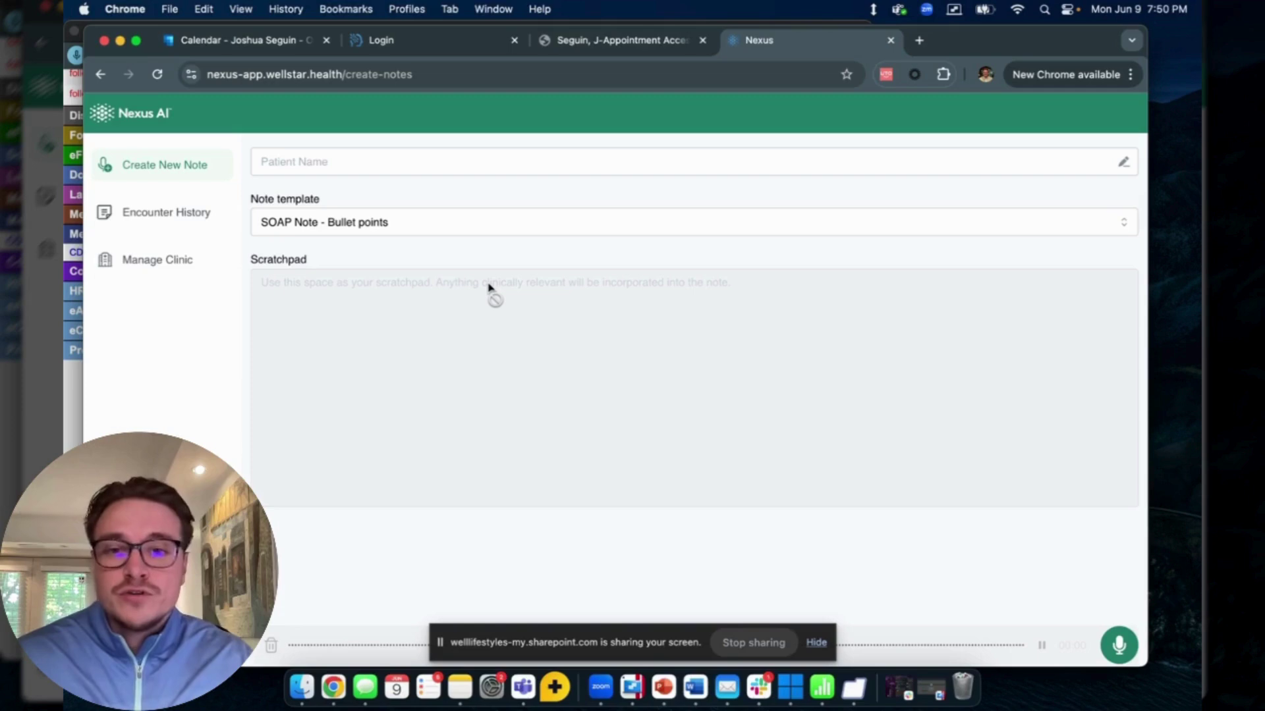
left_click(75, 435)
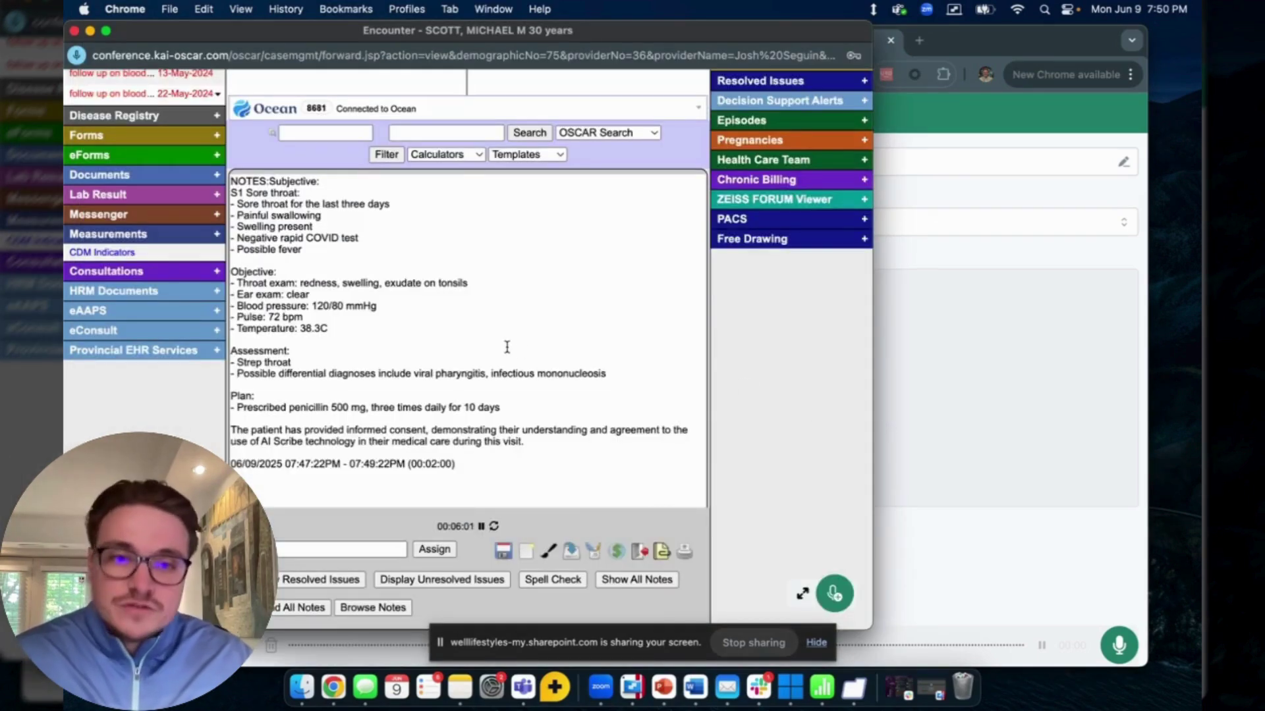
left_click(925, 301)
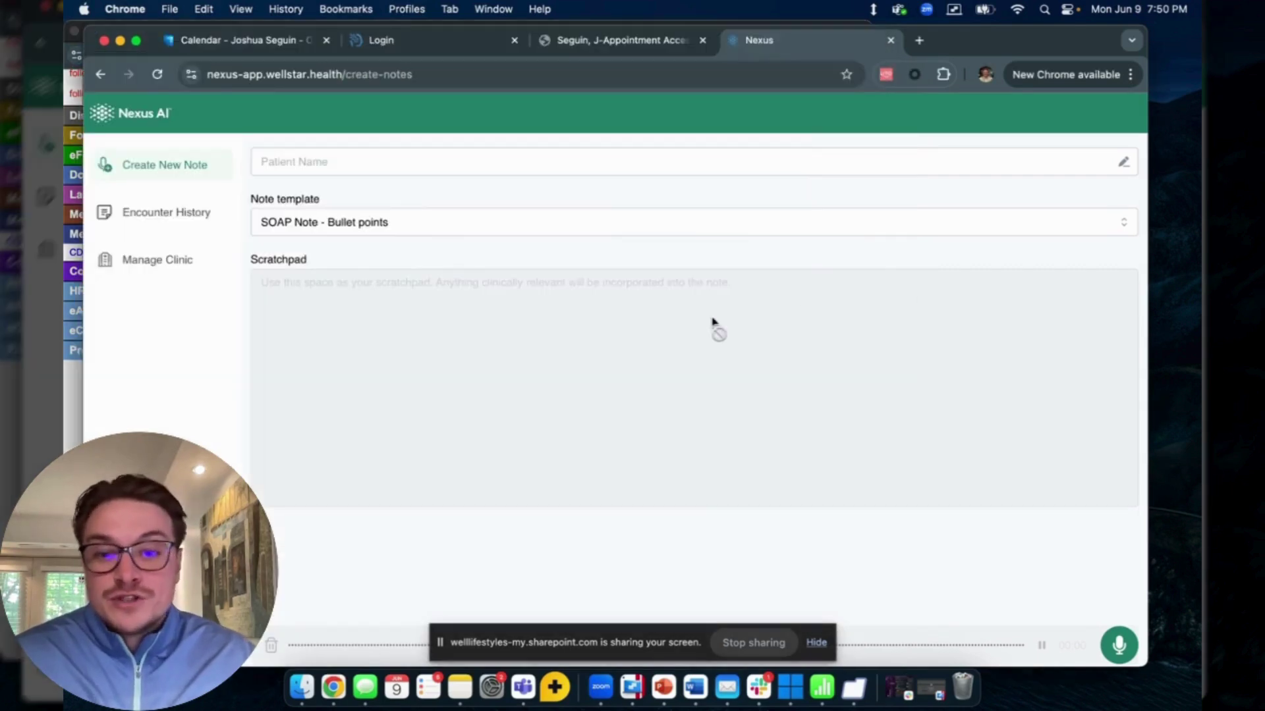